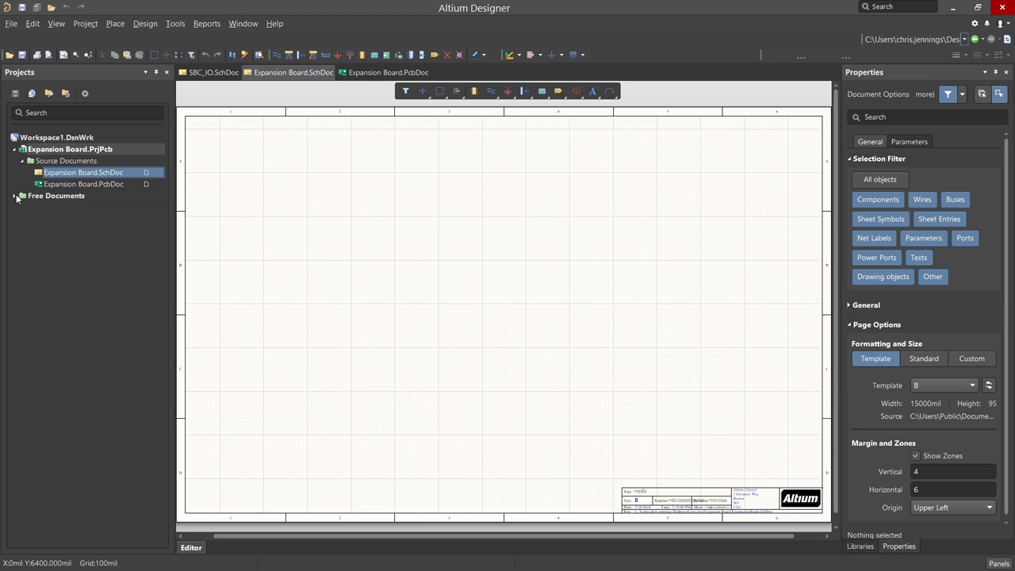
Expand the Free Documents folder in the Projects panel to reach SBC_IO.SchDoc.
left_click(14, 196)
double_click(55, 219)
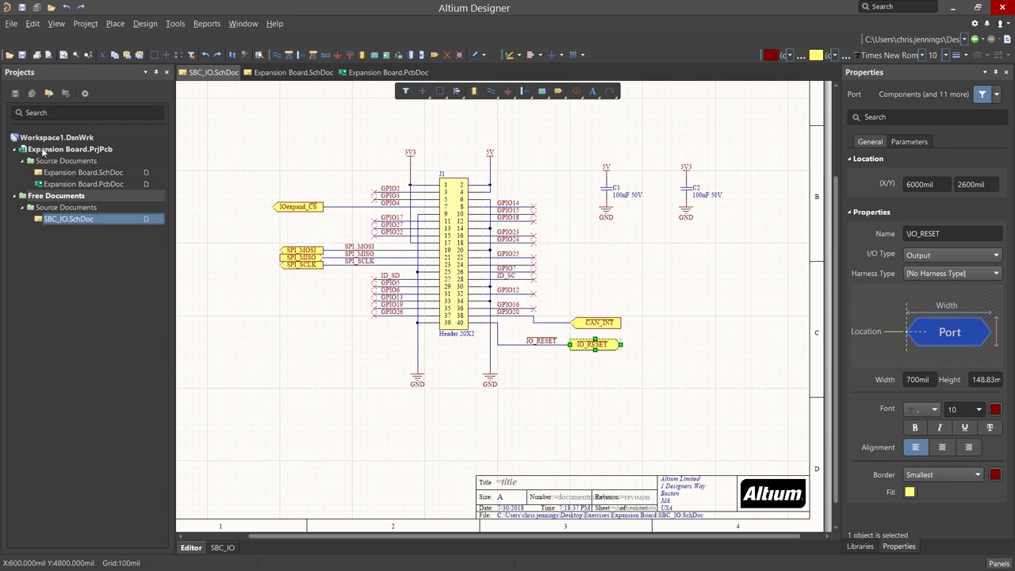
right_click(44, 149)
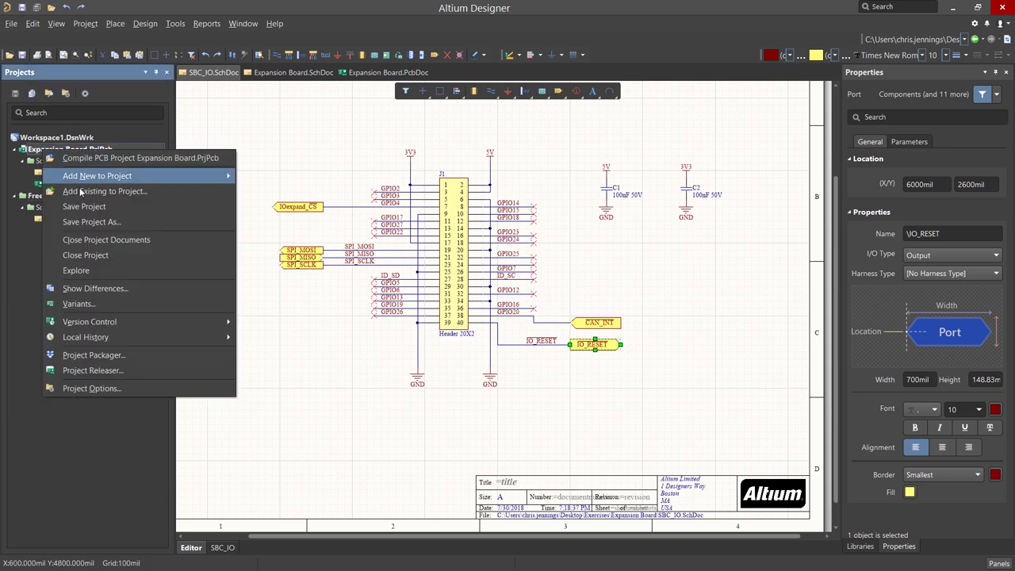
left_click(103, 191)
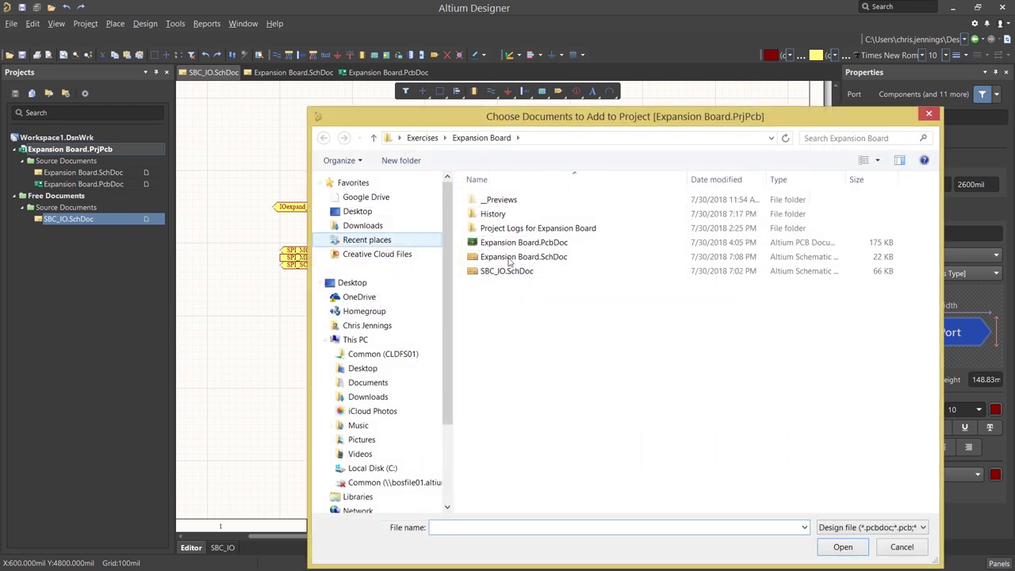
left_click(506, 271)
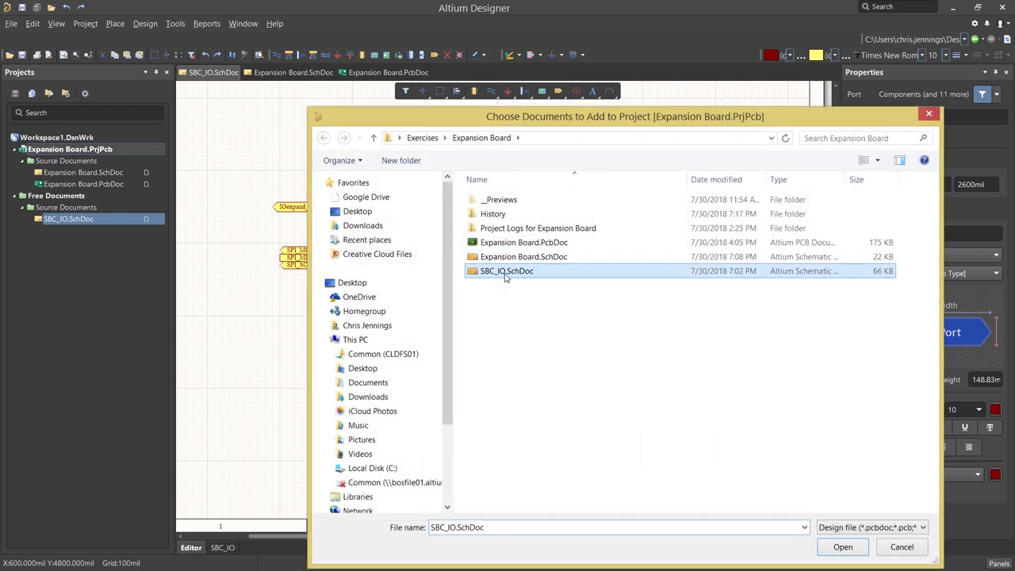
left_click(901, 547)
Move SBC_IO.SchDoc into the Expansion Board project and save the project.
left_click_drag(59, 229, 62, 168)
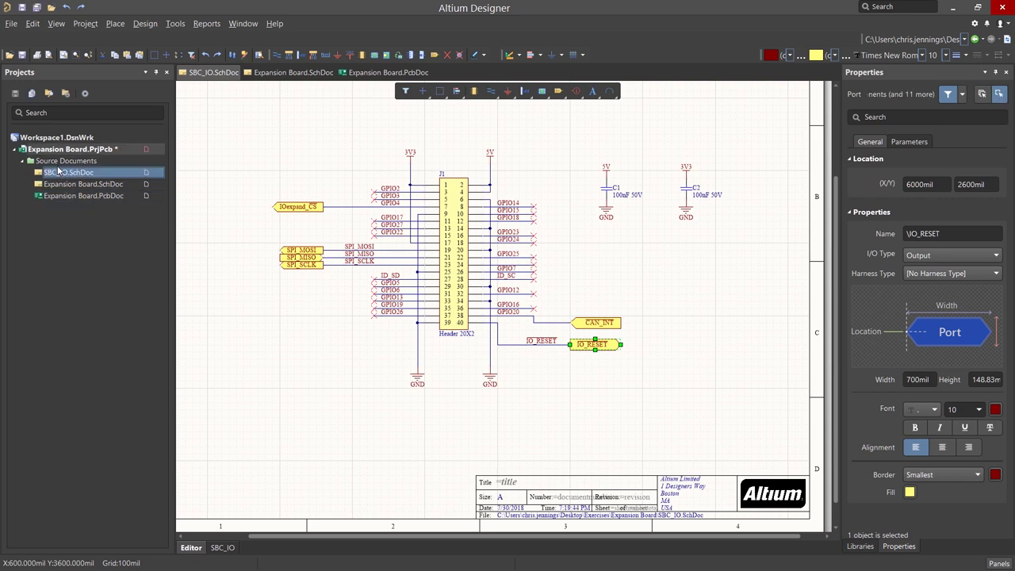
right_click(62, 150)
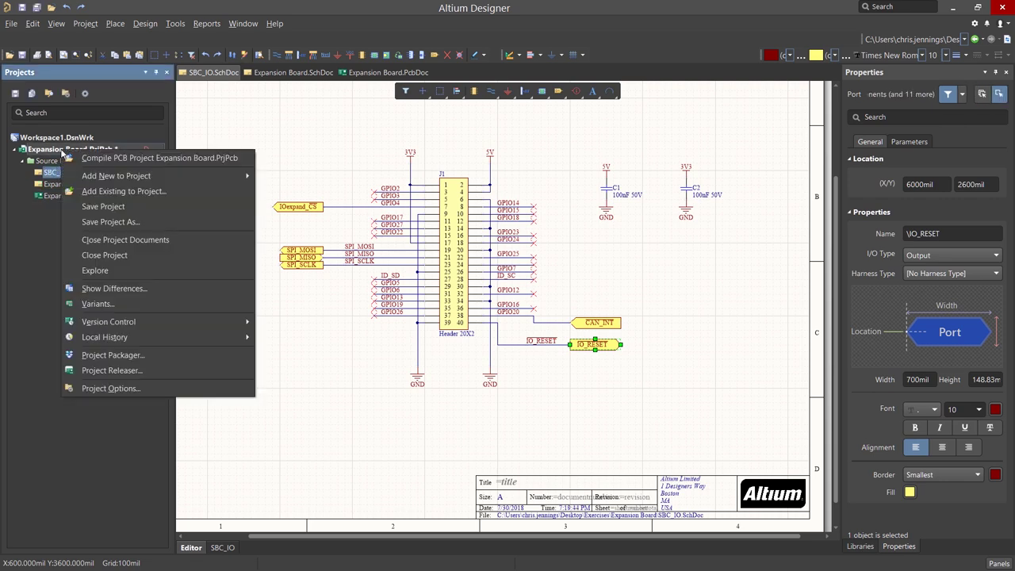
left_click(104, 207)
left_click(692, 383)
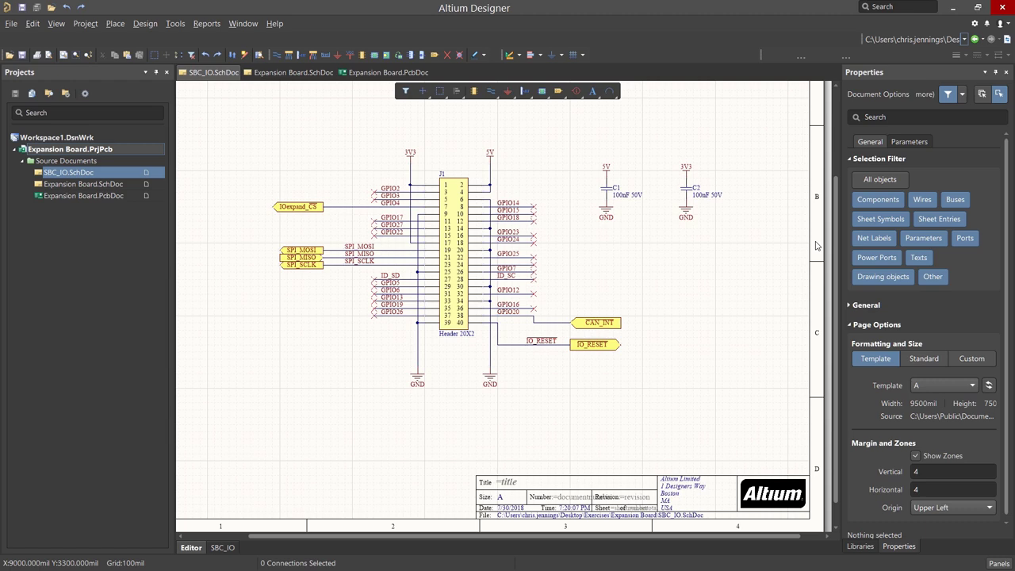
Set the SBC_IO sheet parameters to Revision 2.0 and Title 'SBC_IO'.
left_click(910, 142)
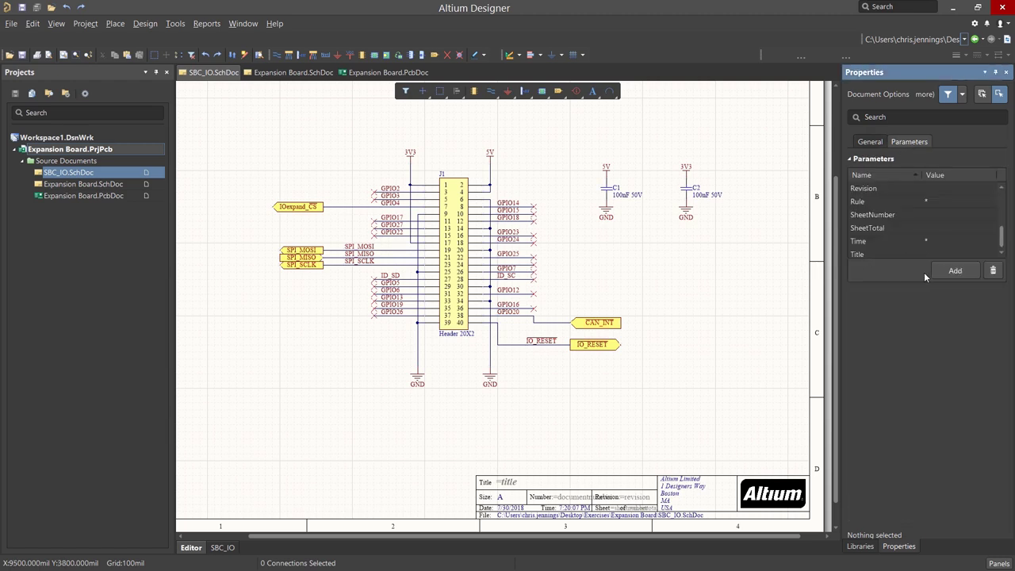
scroll(923, 238, "up", 1)
left_click(946, 229)
left_click(947, 228)
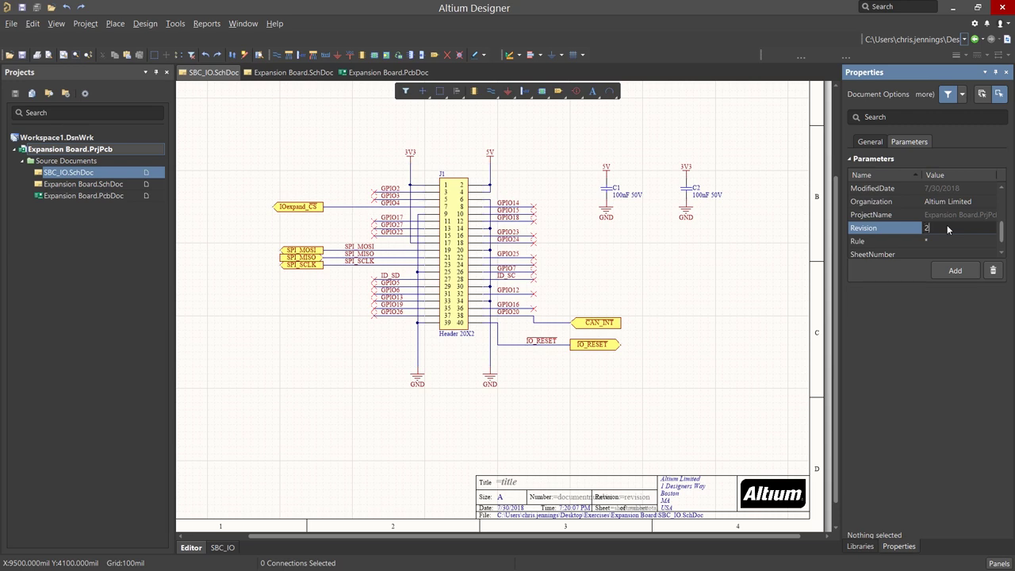
type("2.0")
left_click(949, 241)
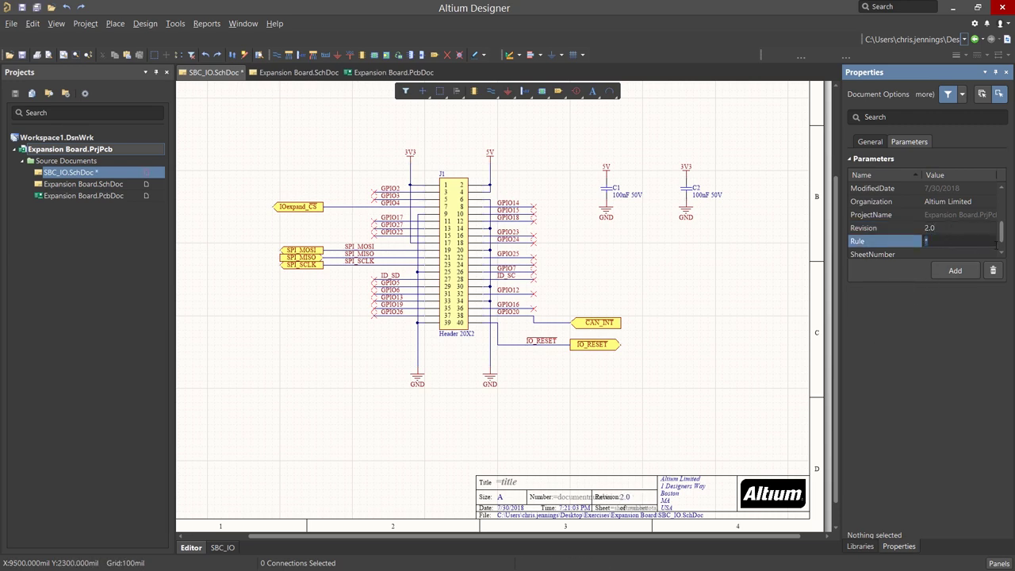
scroll(1005, 234, "down", 2)
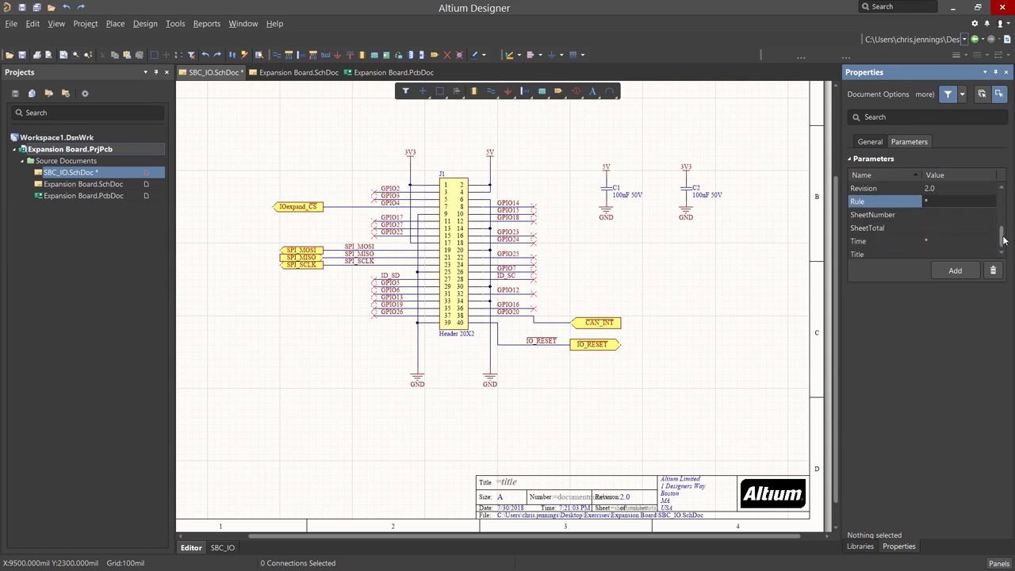
left_click(933, 251)
type("SBC_")
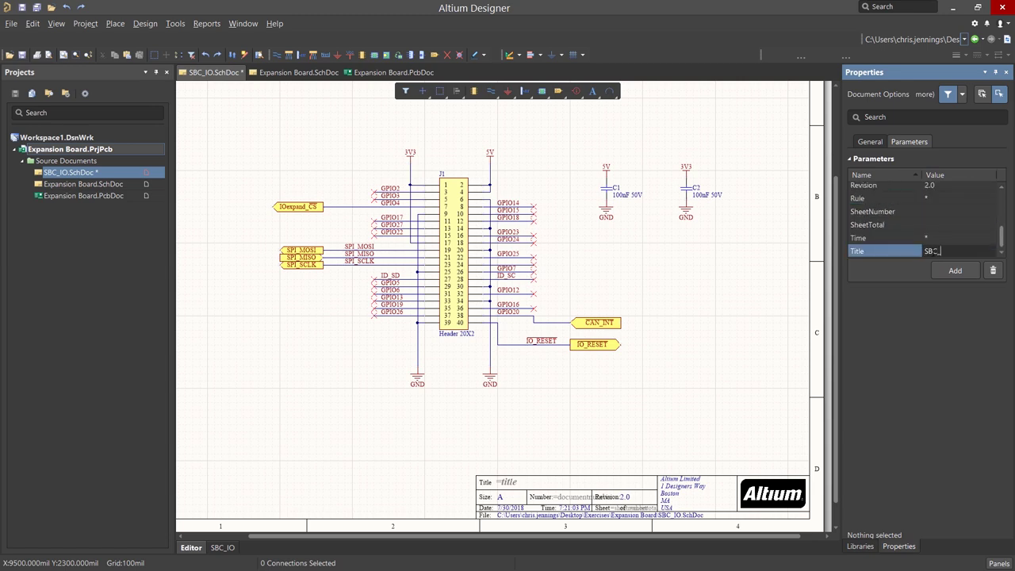
type("IO")
left_click(954, 237)
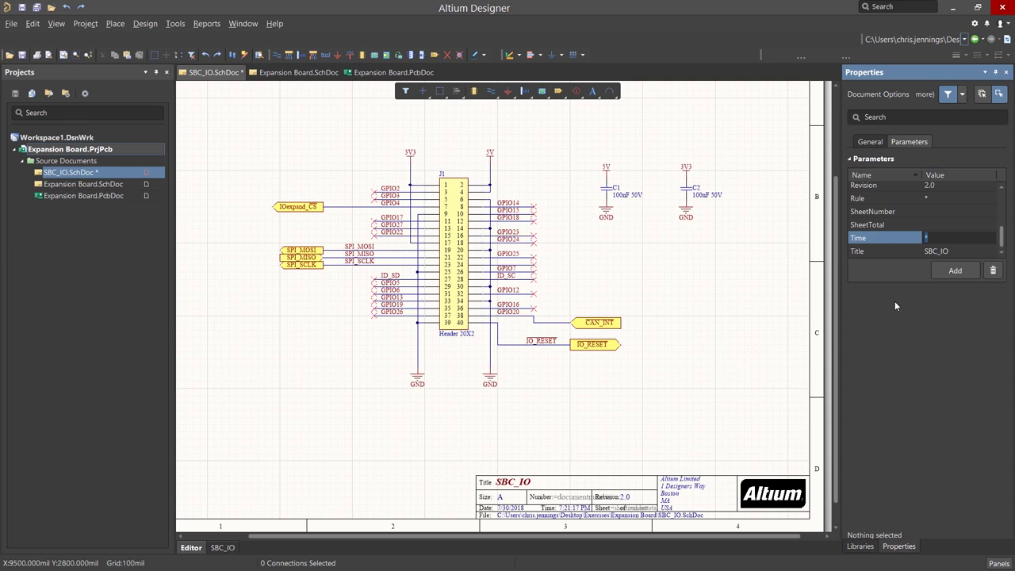
left_click(869, 140)
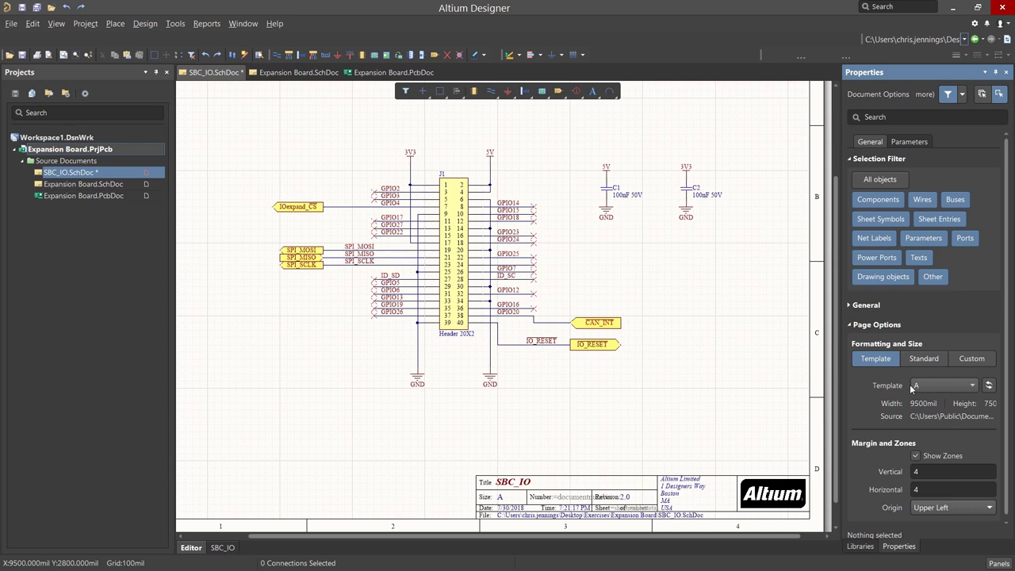
Auto-number the project's sheets and documents 1 and 2, with a sheet count of 2.
left_click(169, 25)
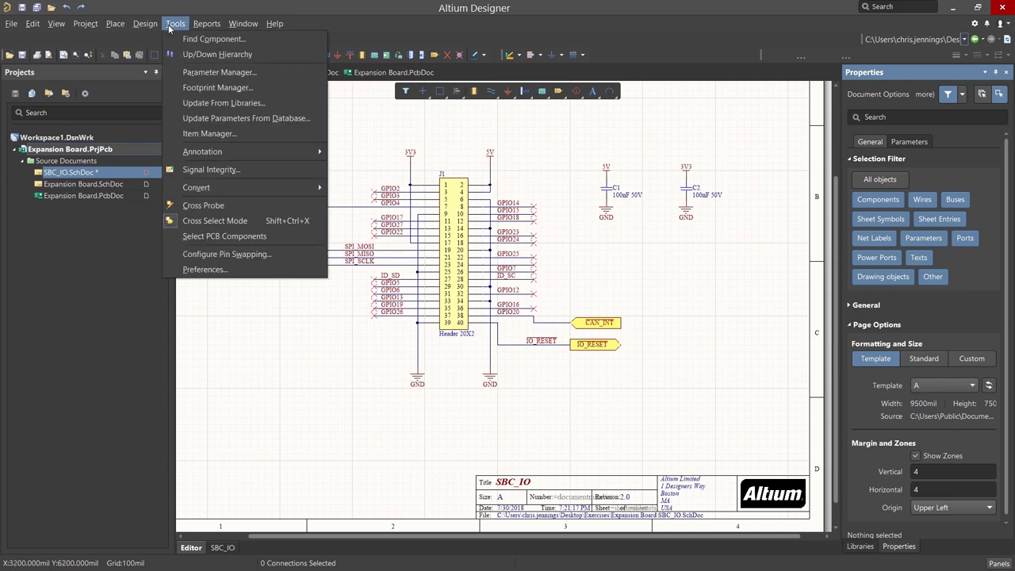
mouse_move(322, 151)
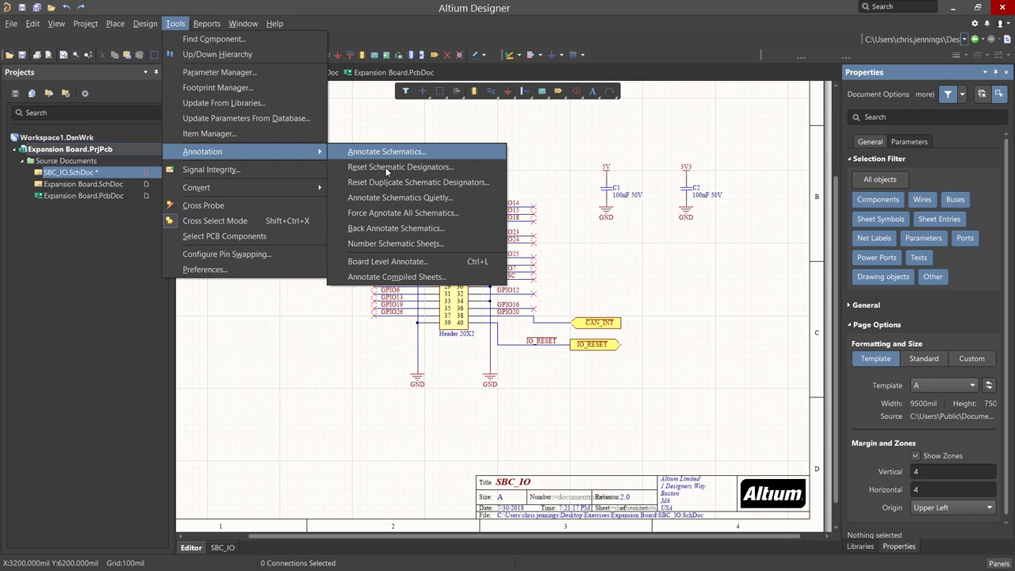
left_click(430, 246)
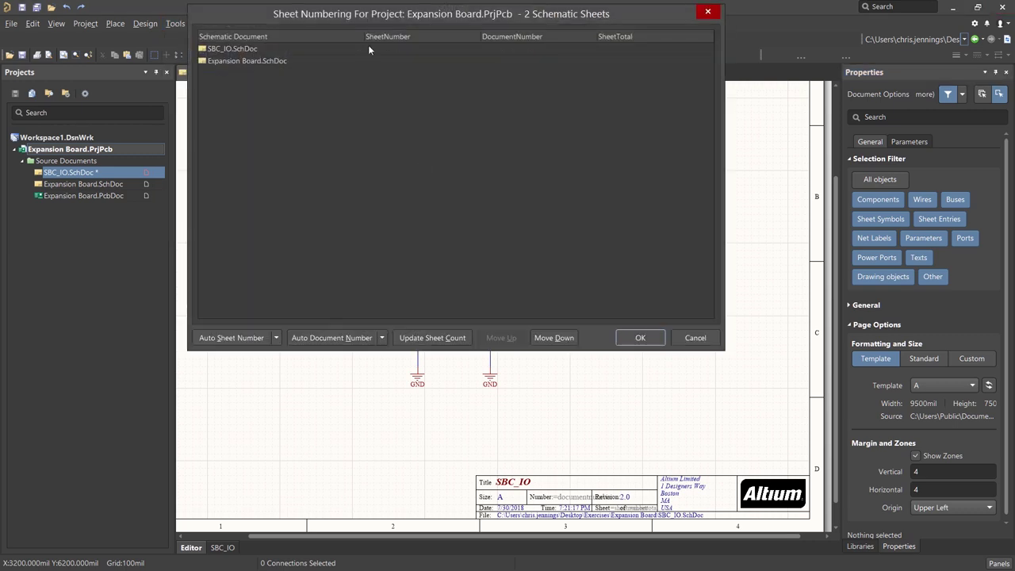
left_click_drag(300, 16, 304, 72)
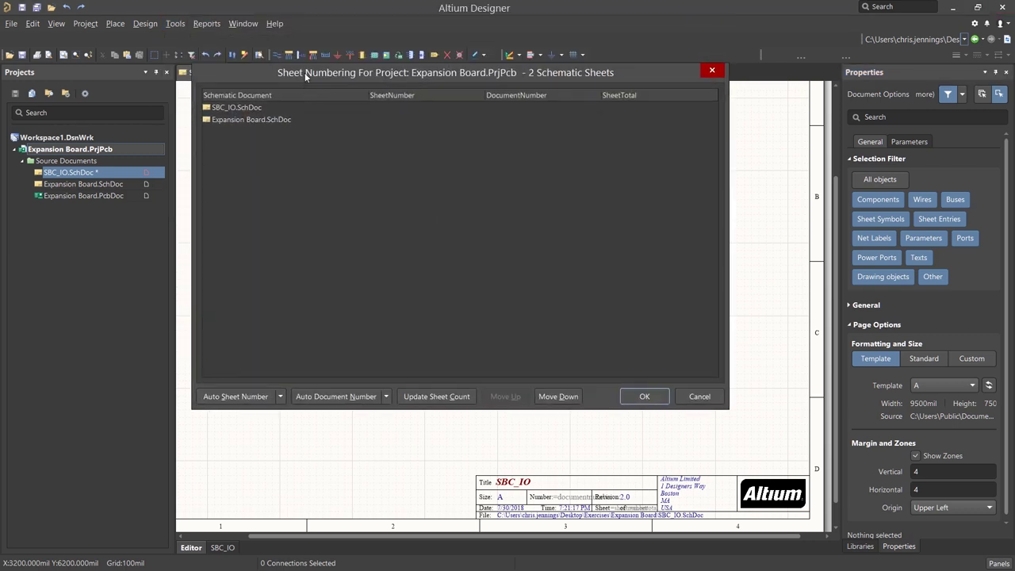
left_click(251, 395)
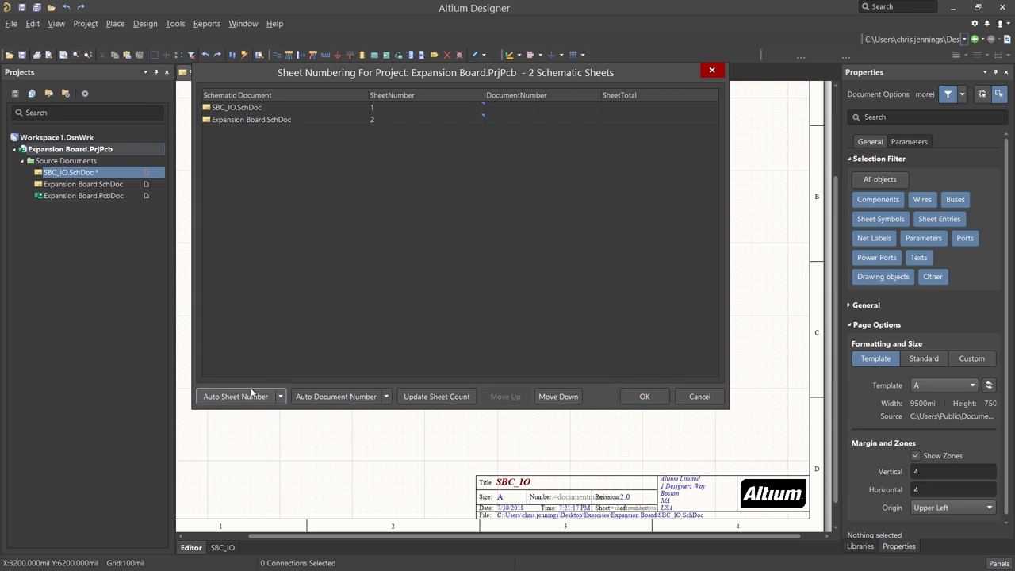
left_click(337, 396)
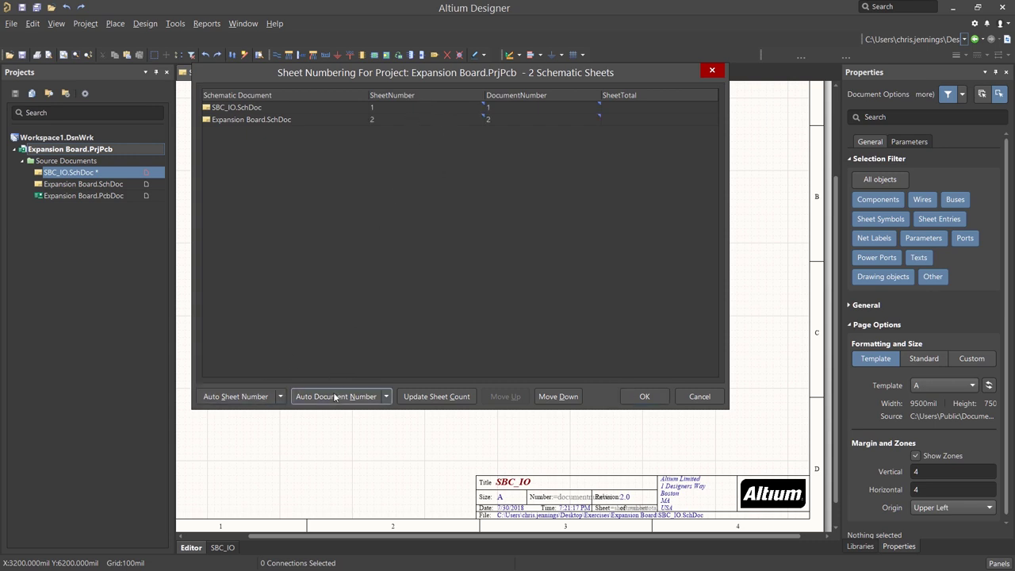
left_click(445, 395)
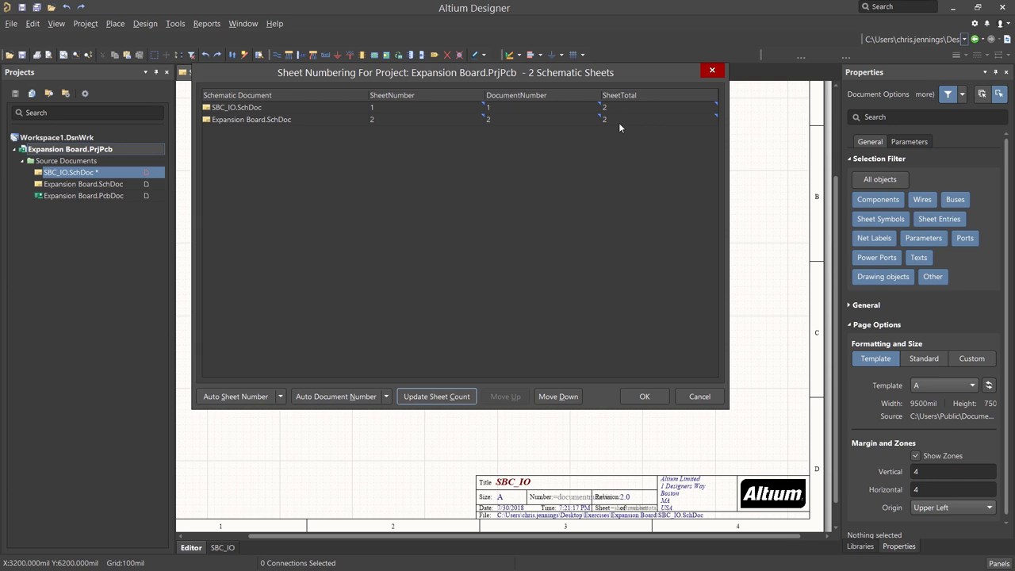
left_click(643, 396)
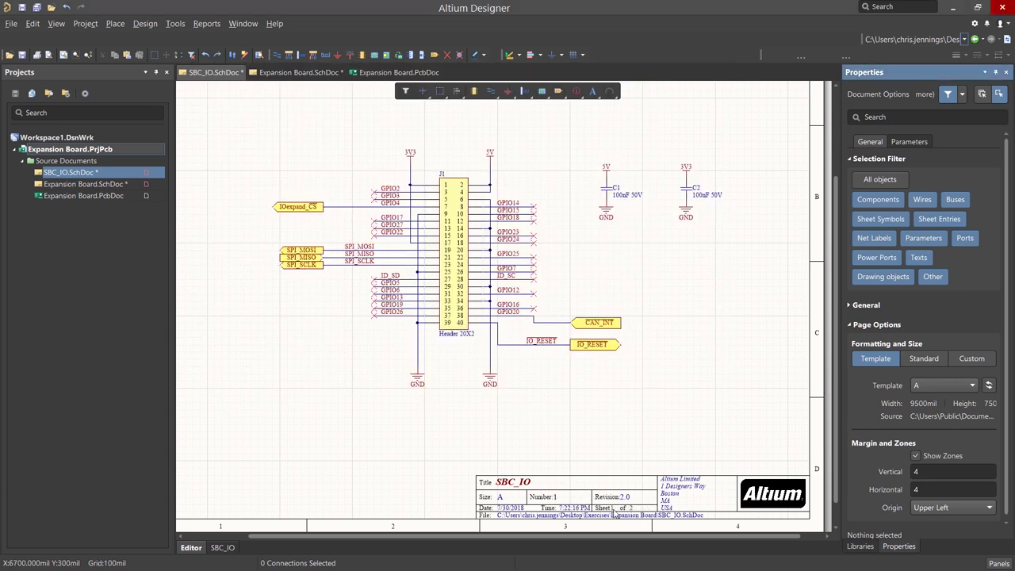
Open Expansion Board.SchDoc and set its Revision to 1.0 and Title to 'CAN Bus Expansion'.
double_click(81, 184)
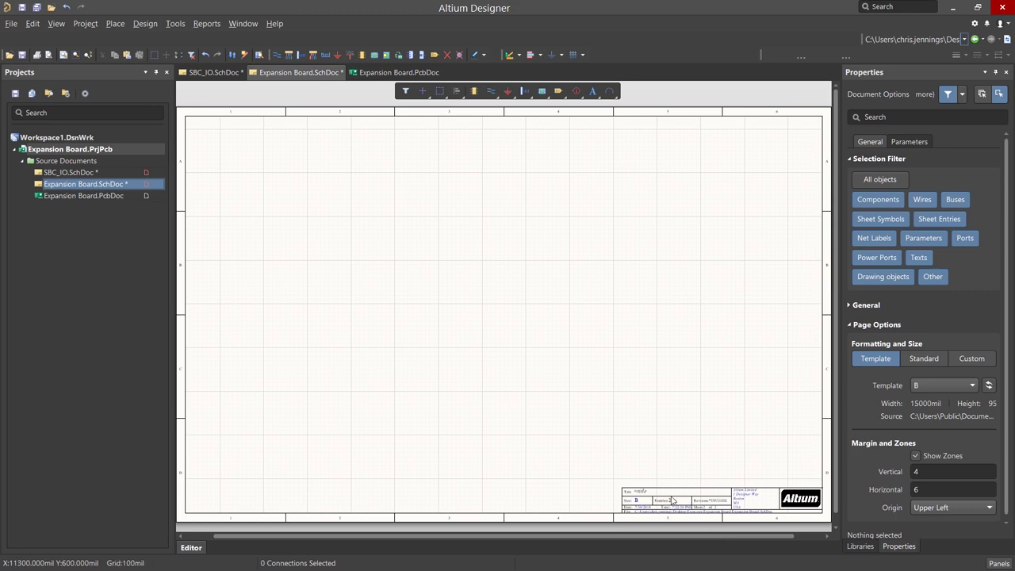
left_click(910, 141)
left_click(964, 198)
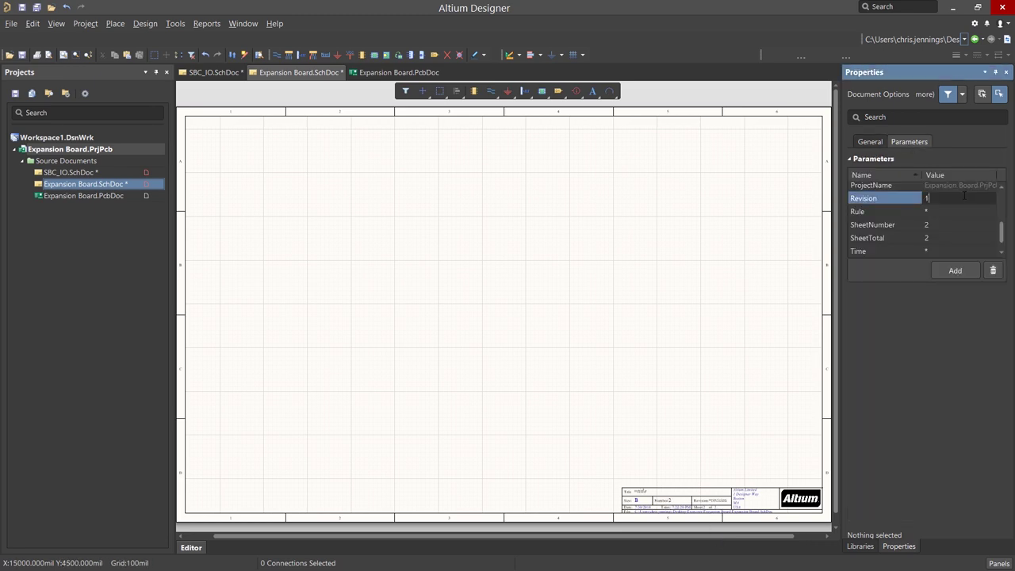
type("1.0")
scroll(1003, 237, "down", 1)
left_click(938, 226)
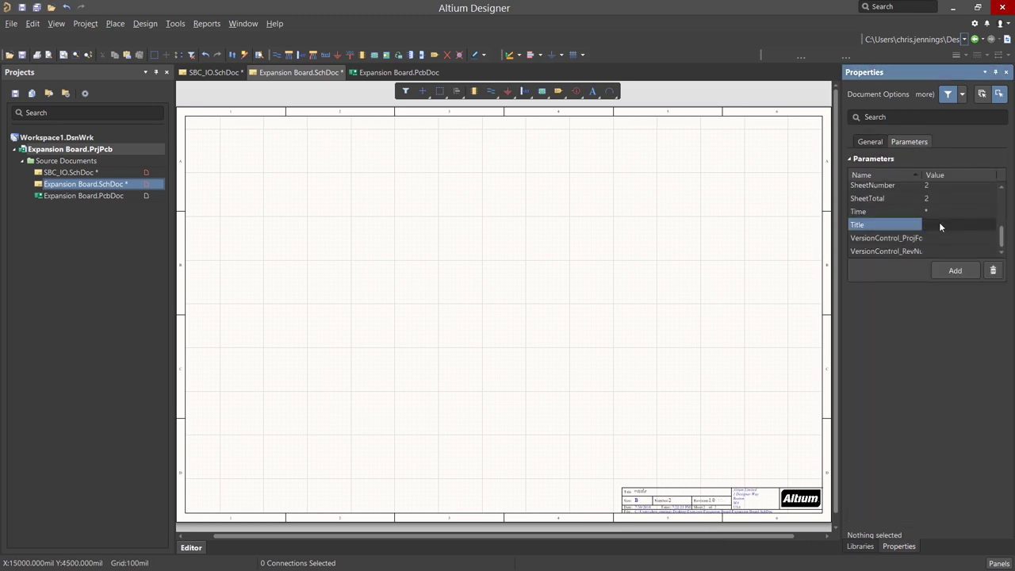
type("CAN Bus Expansion")
left_click(950, 203)
key("Return")
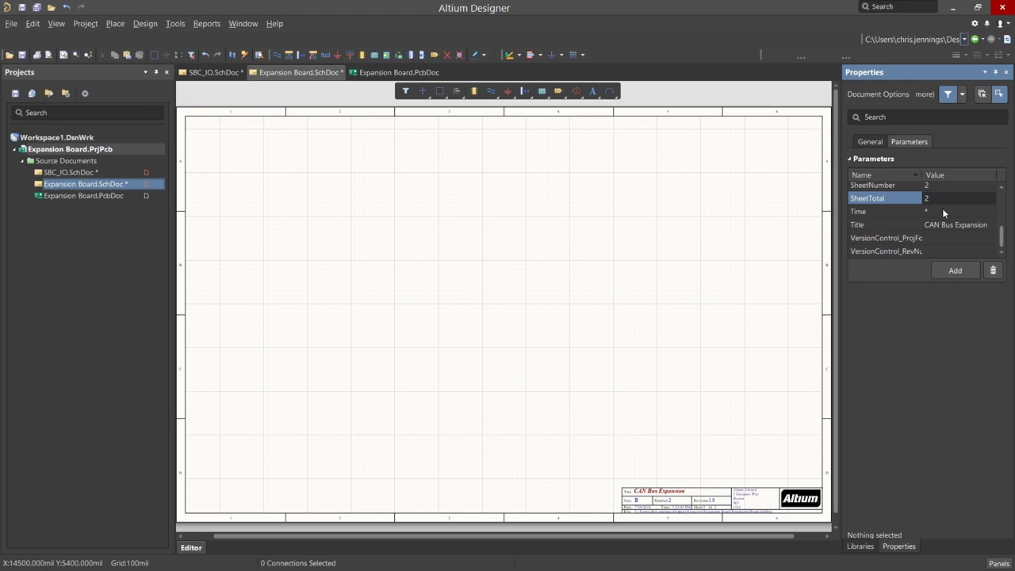
Select the Res3 resistor from Miscellaneous Devices.IntLib, filtered by RES.
left_click(857, 547)
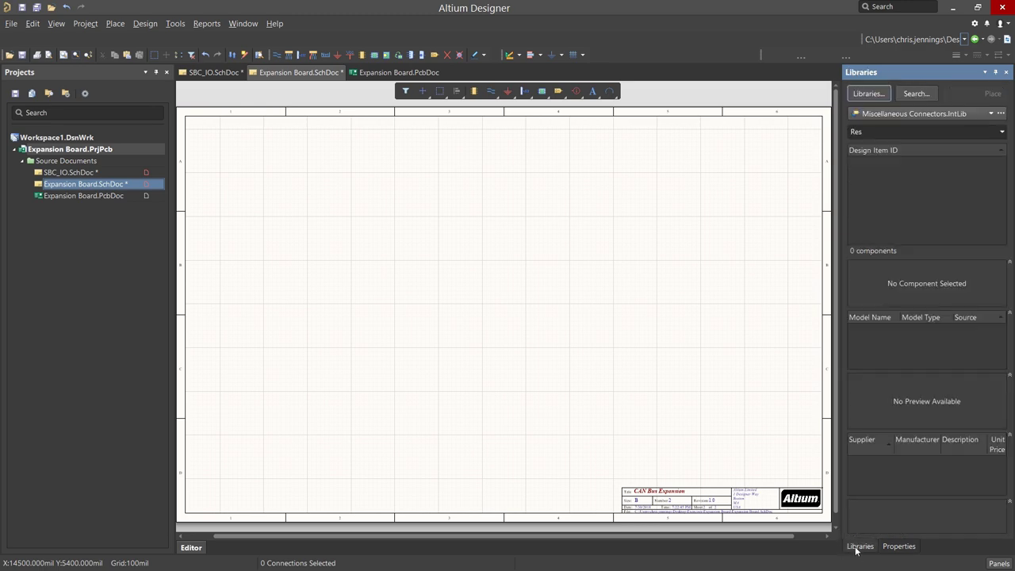
left_click(991, 113)
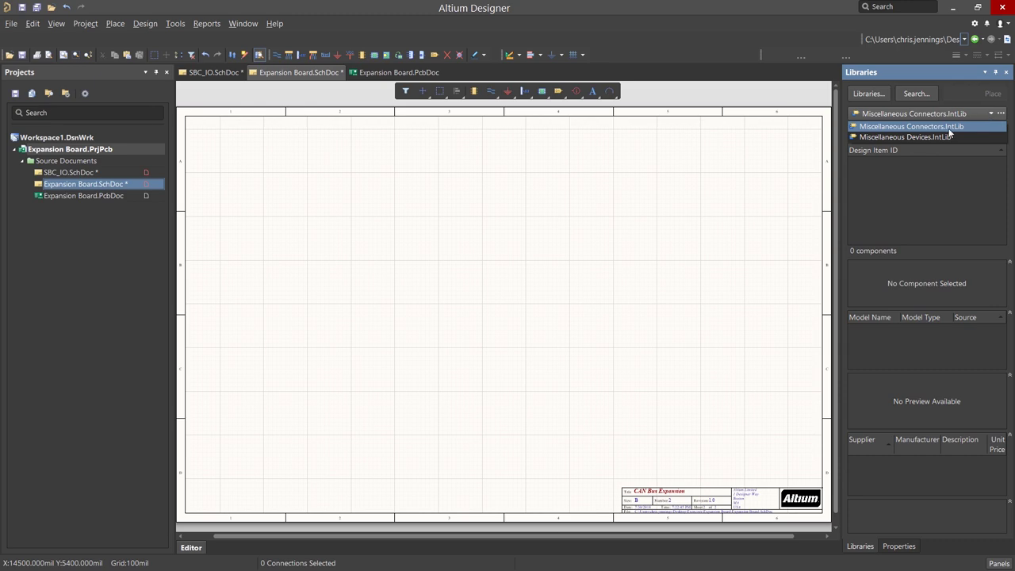
left_click(920, 125)
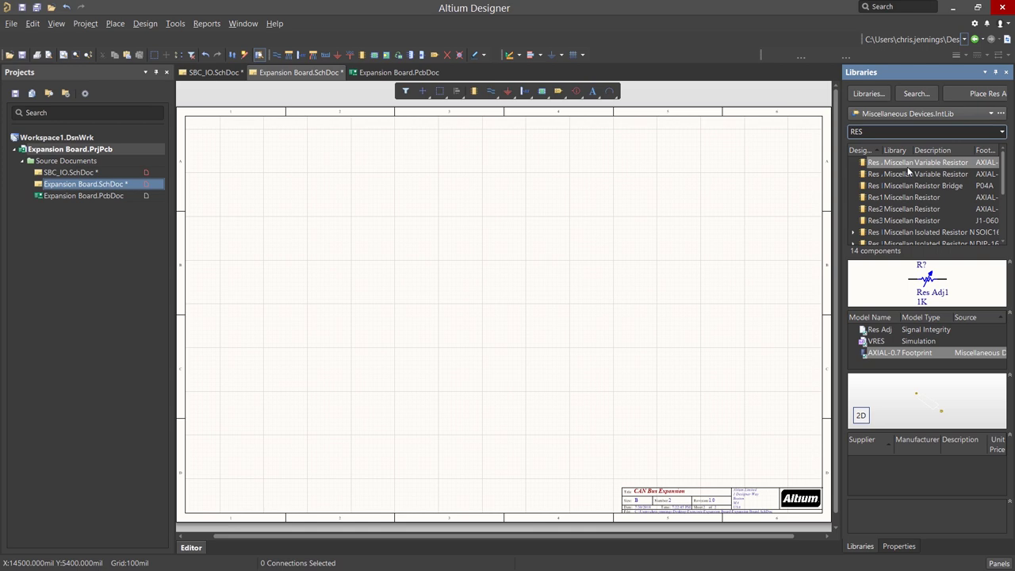
left_click(905, 221)
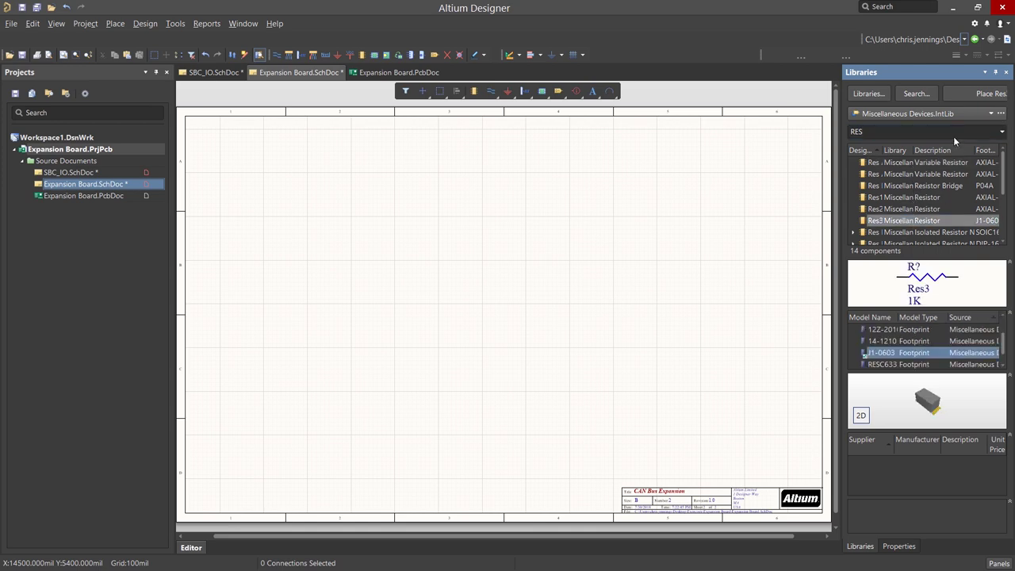
Start placing Res3 with designator R1, rotated to lie horizontally.
left_click(988, 94)
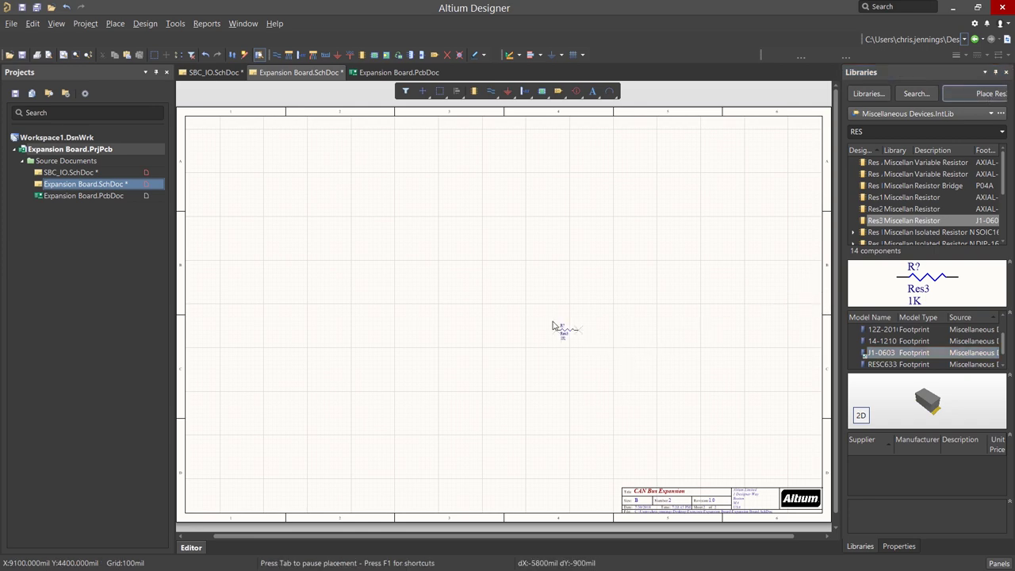
key("Tab")
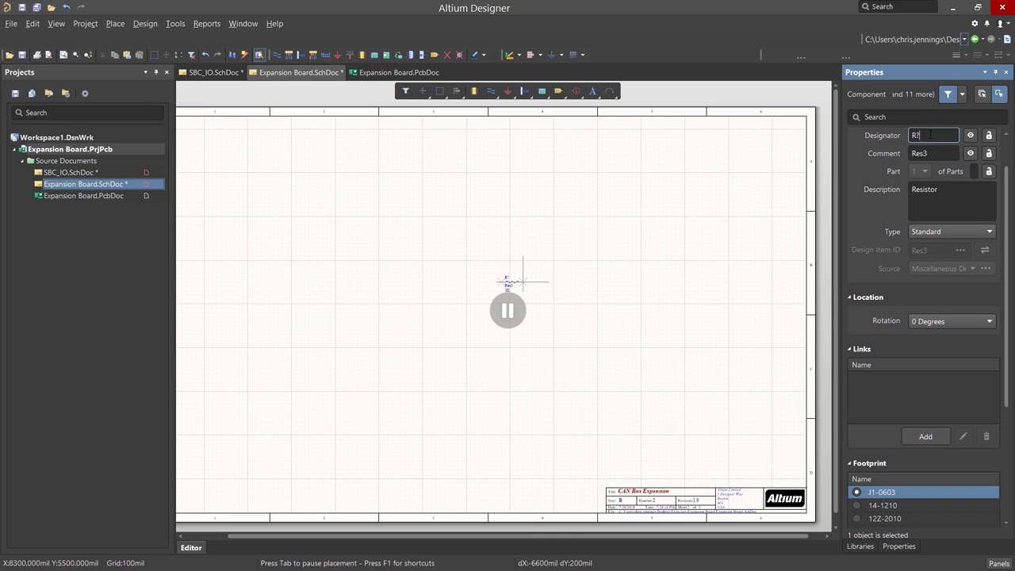
key("BackSpace")
type("1")
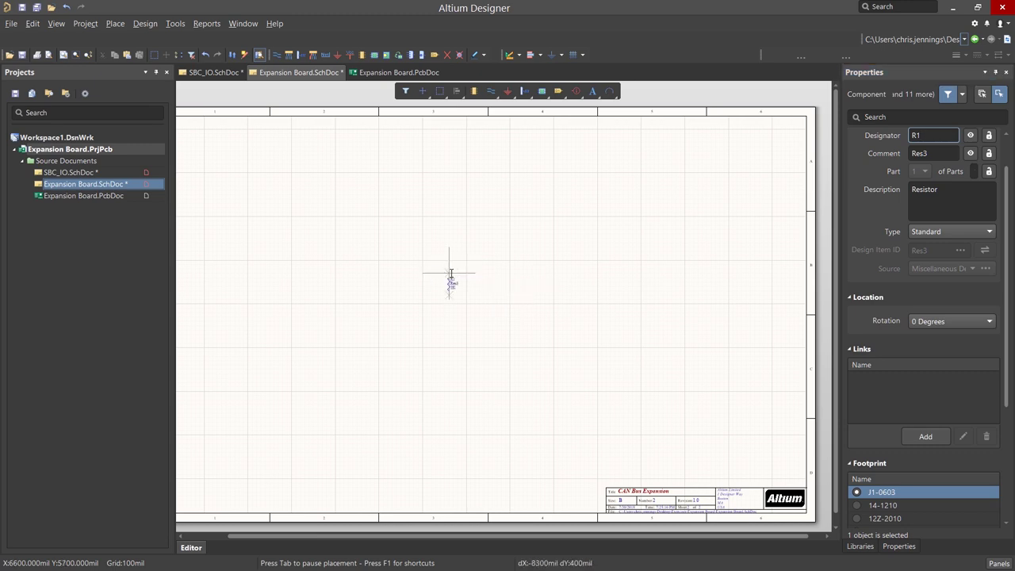
key("space")
key("space")
key("space")
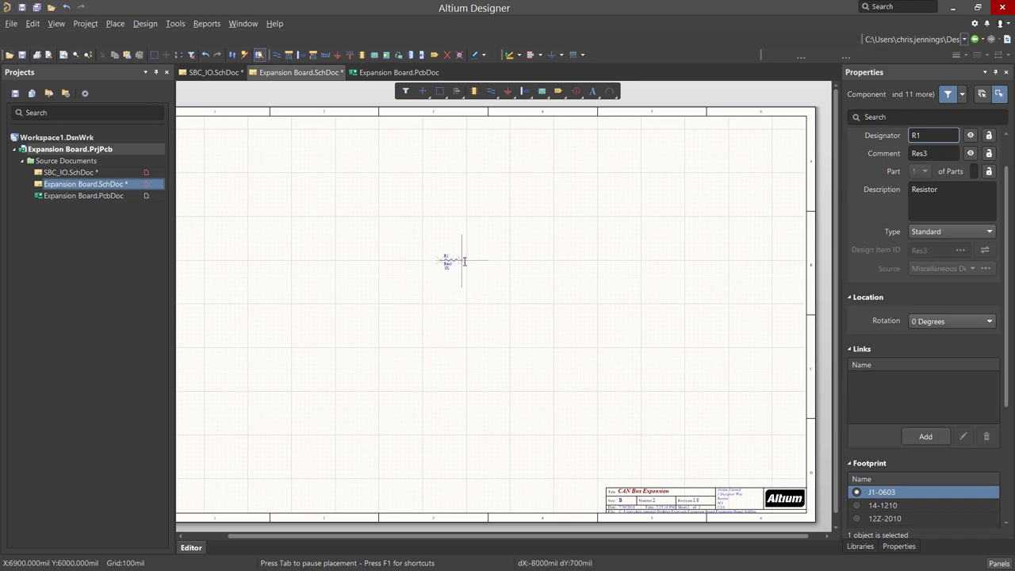
Place resistors R1 through R4 in a vertical column near the sheet centre.
left_click(459, 260)
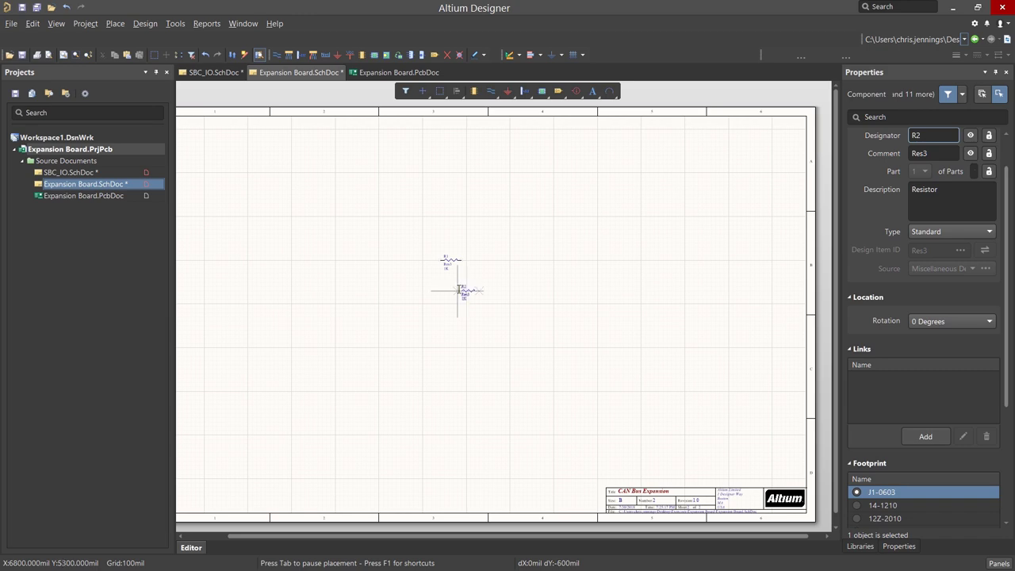
left_click(447, 292)
left_click(447, 321)
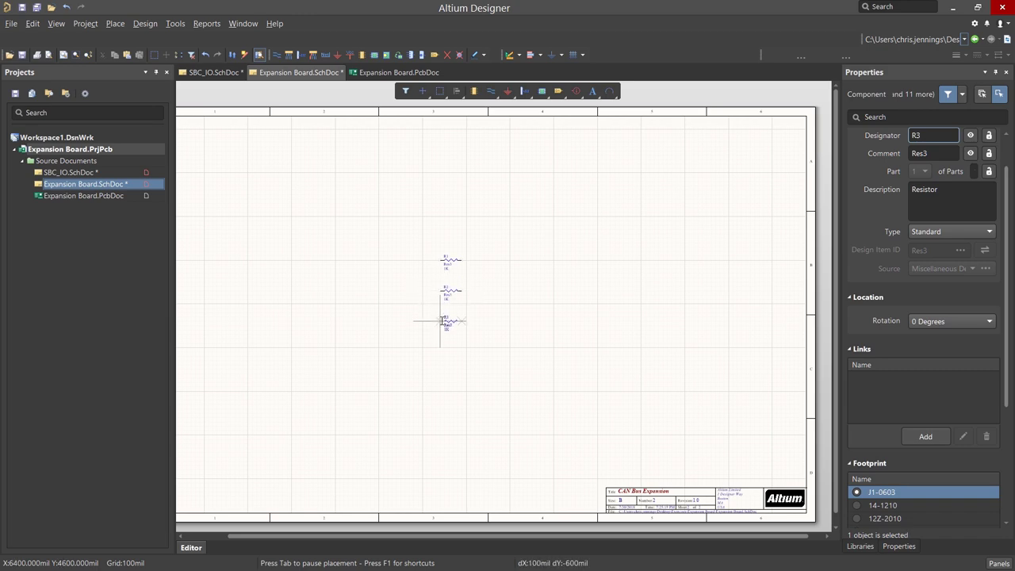
left_click(446, 365)
key("Escape")
left_click(859, 547)
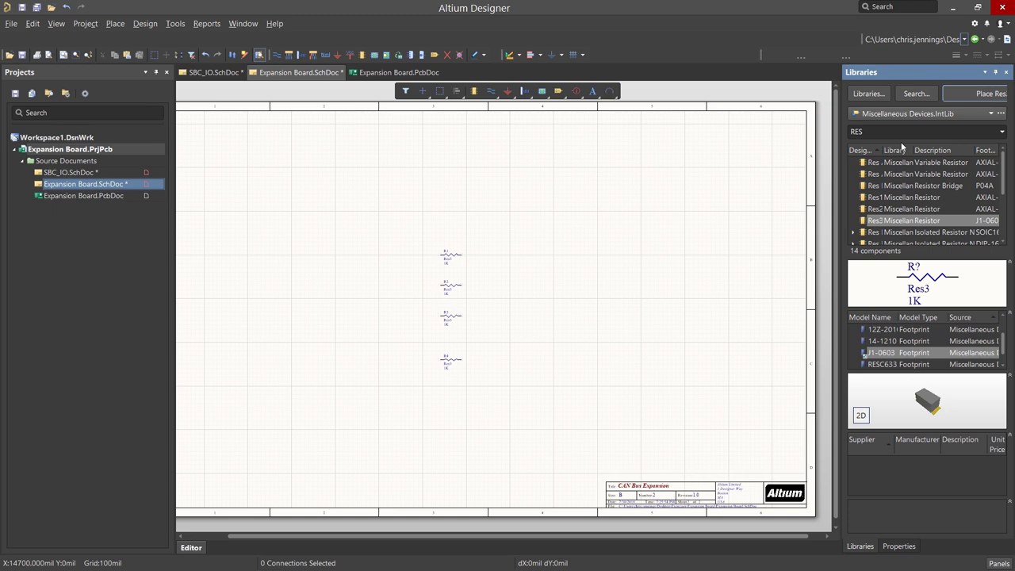
Review the installed libraries, moving Miscellaneous Devices.IntLib up, then close the dialog.
left_click(868, 94)
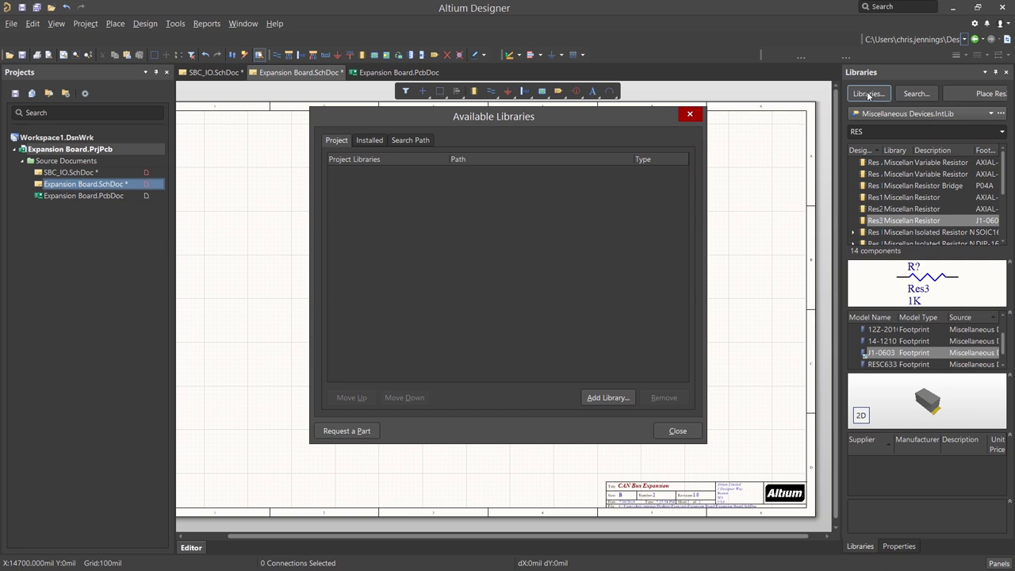
left_click(368, 139)
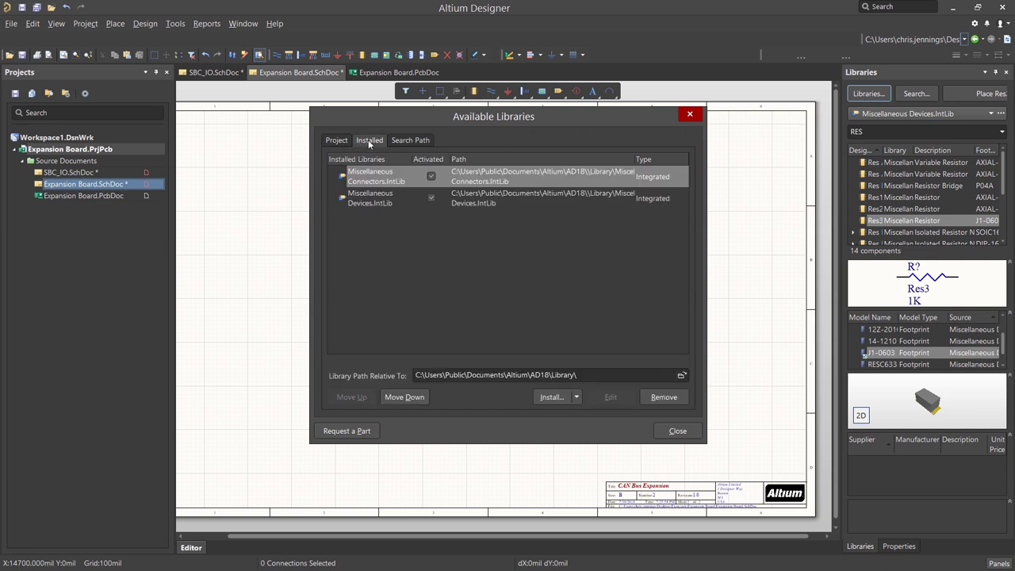
left_click(368, 199)
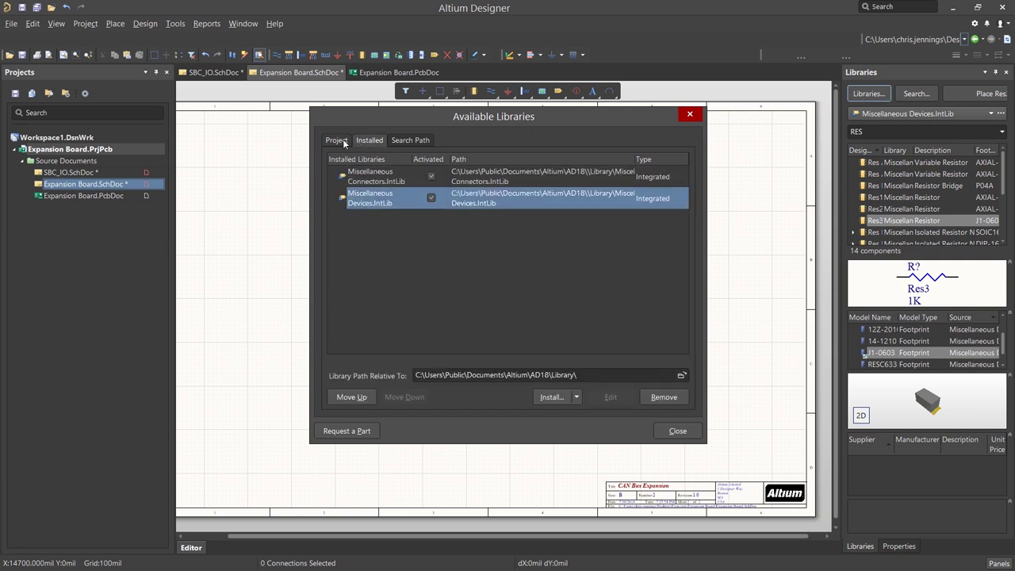
left_click(351, 397)
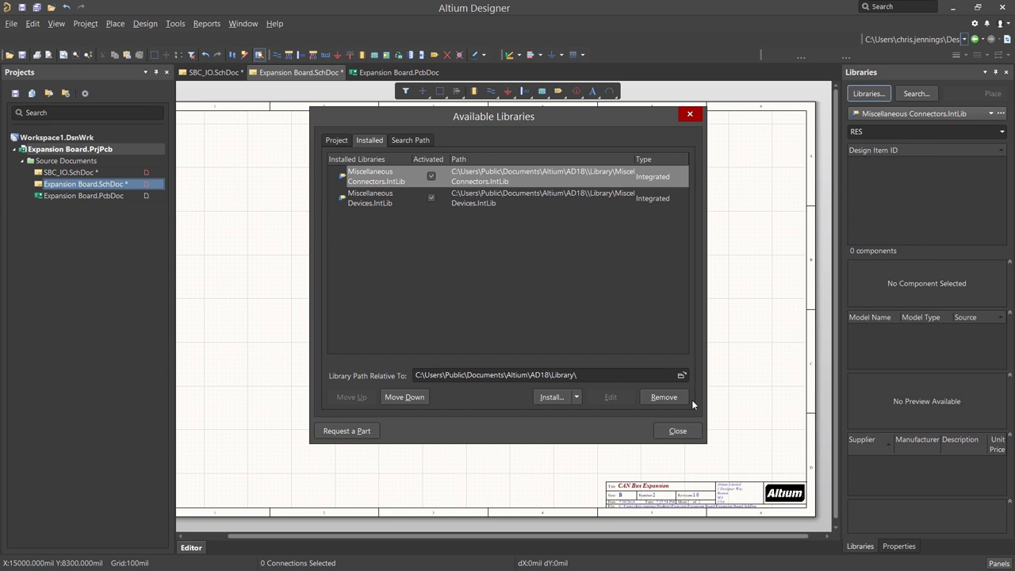
left_click(549, 397)
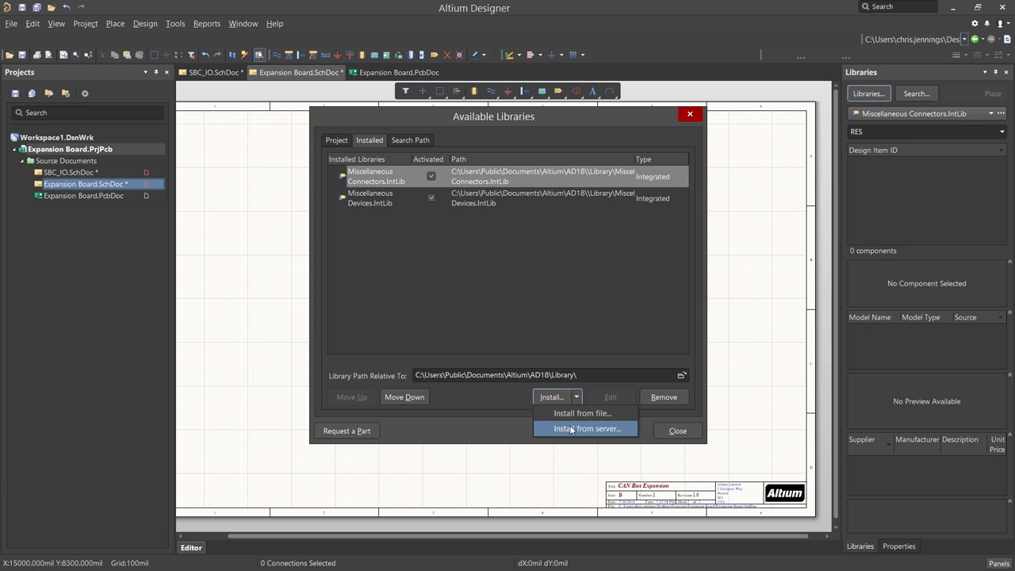
left_click(678, 431)
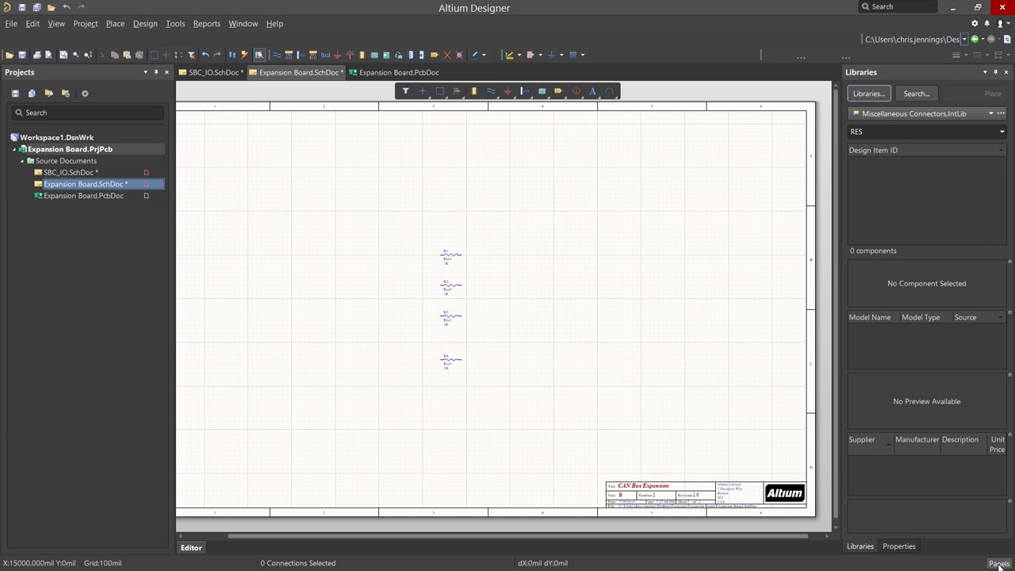
Open and widen the vault Explorer, search for PESD1CAN, and preview its 2D and 3D views.
left_click(998, 563)
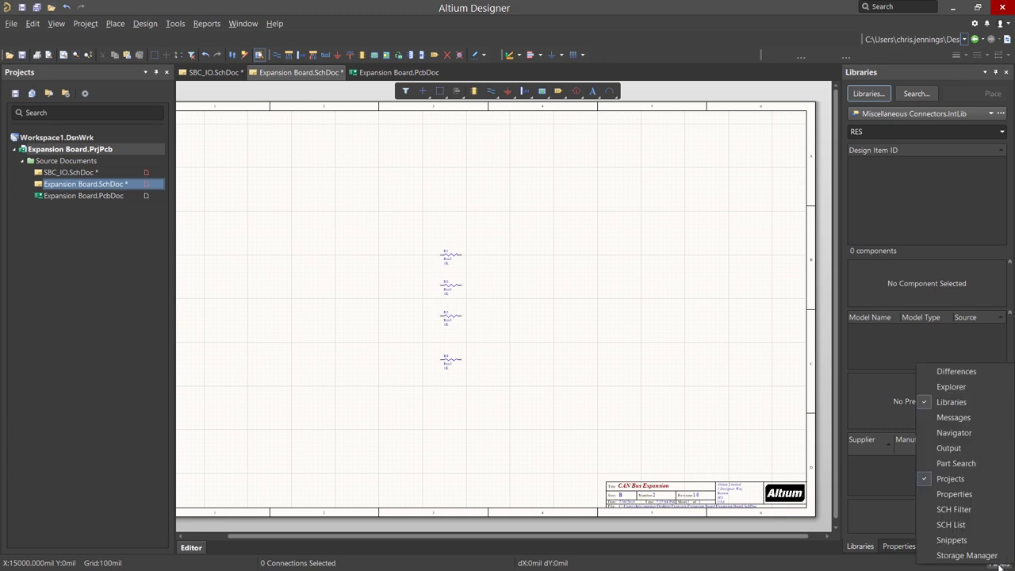
left_click(957, 386)
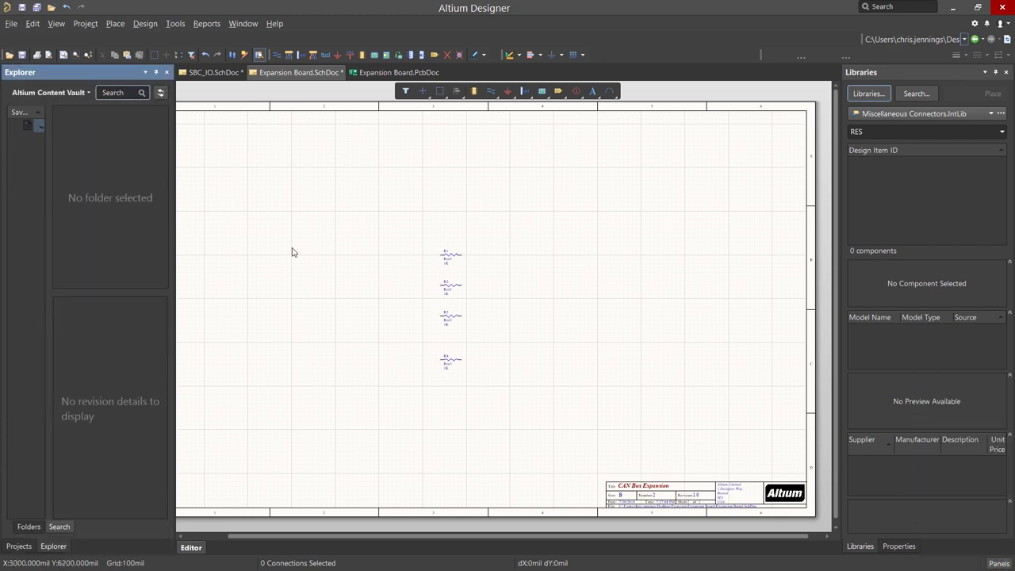
left_click_drag(174, 288, 594, 327)
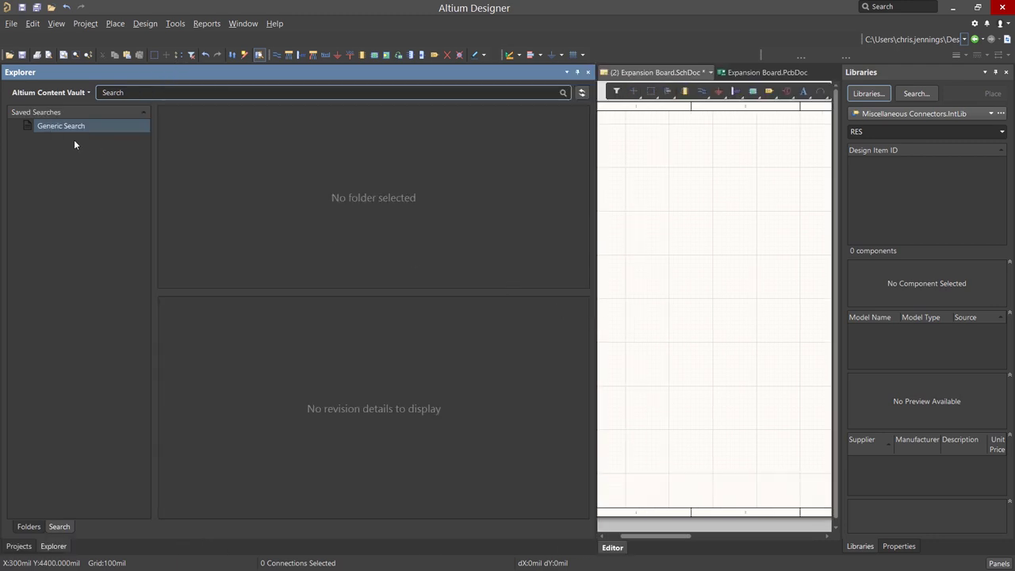
left_click(29, 526)
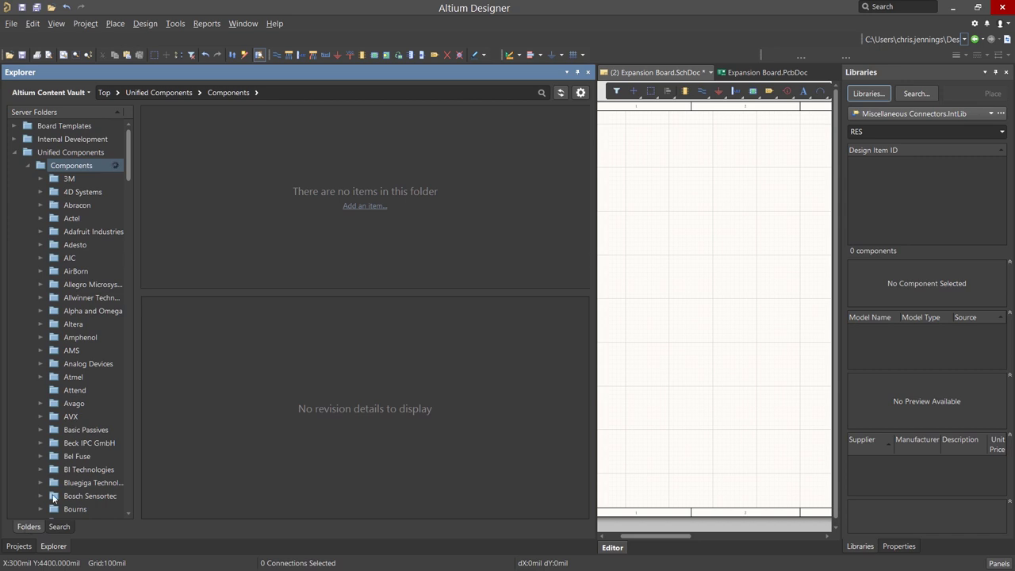
left_click(60, 528)
type("P")
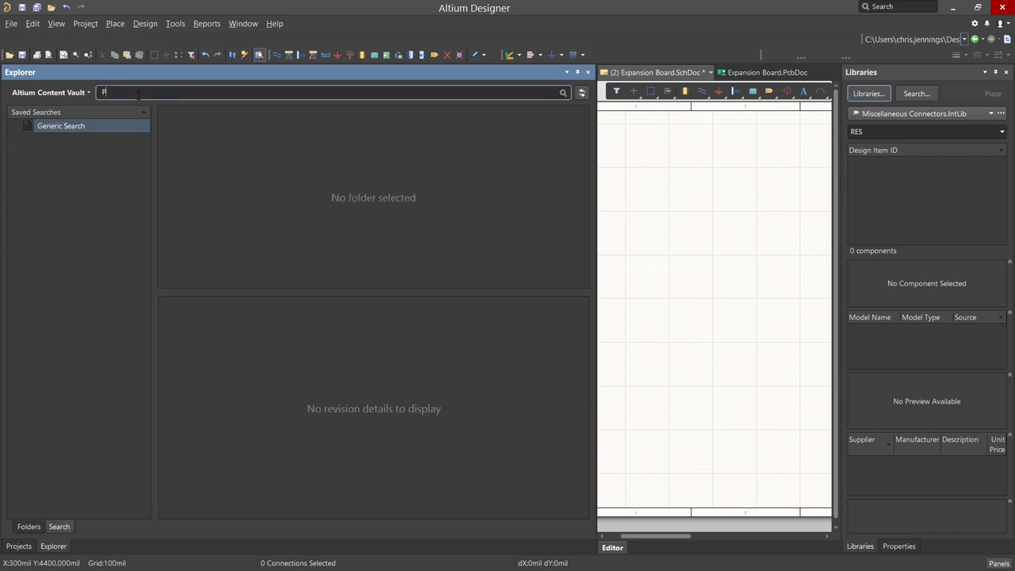
type("ESD1CAN")
key("Return")
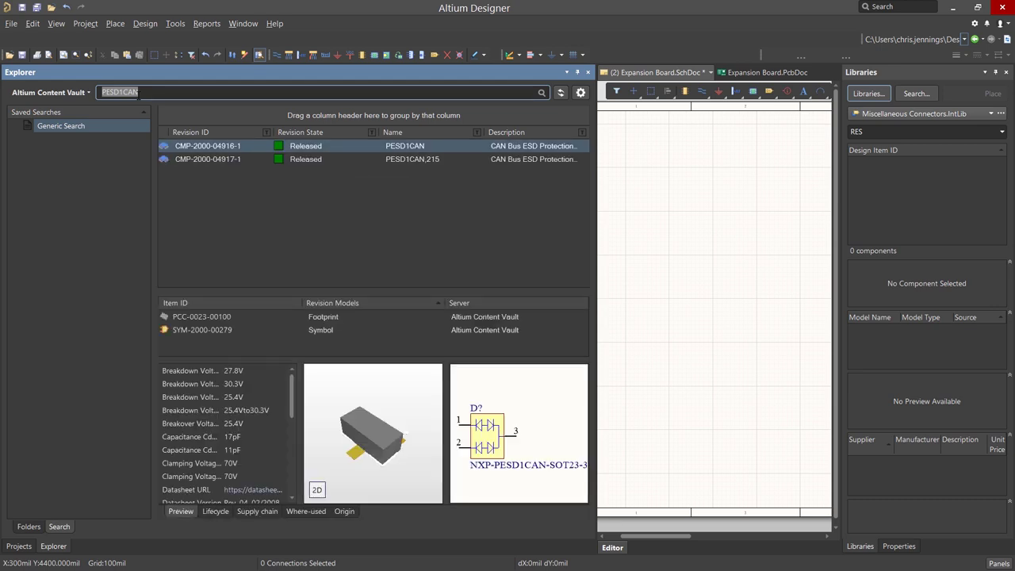
left_click(317, 489)
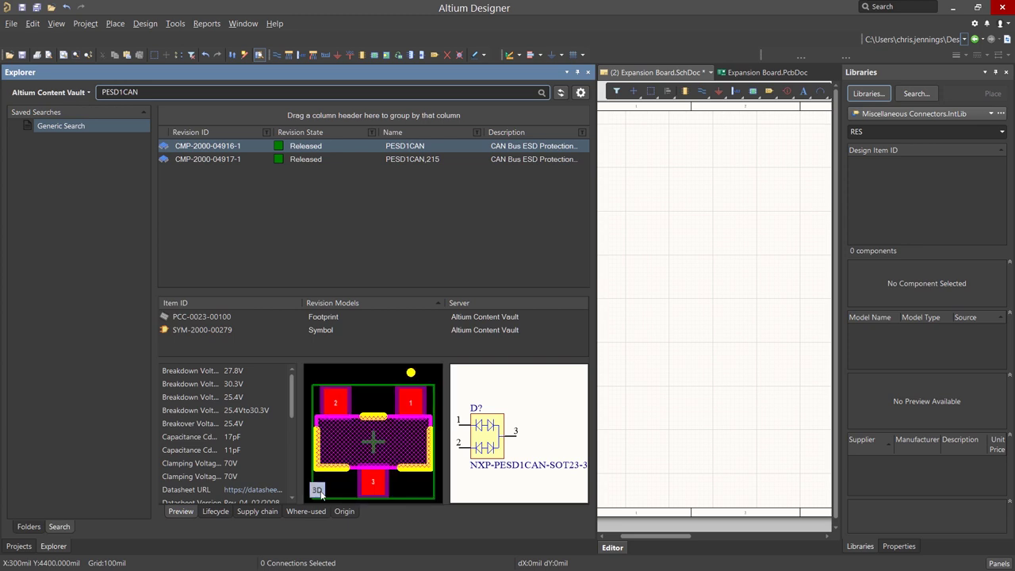
left_click(317, 489)
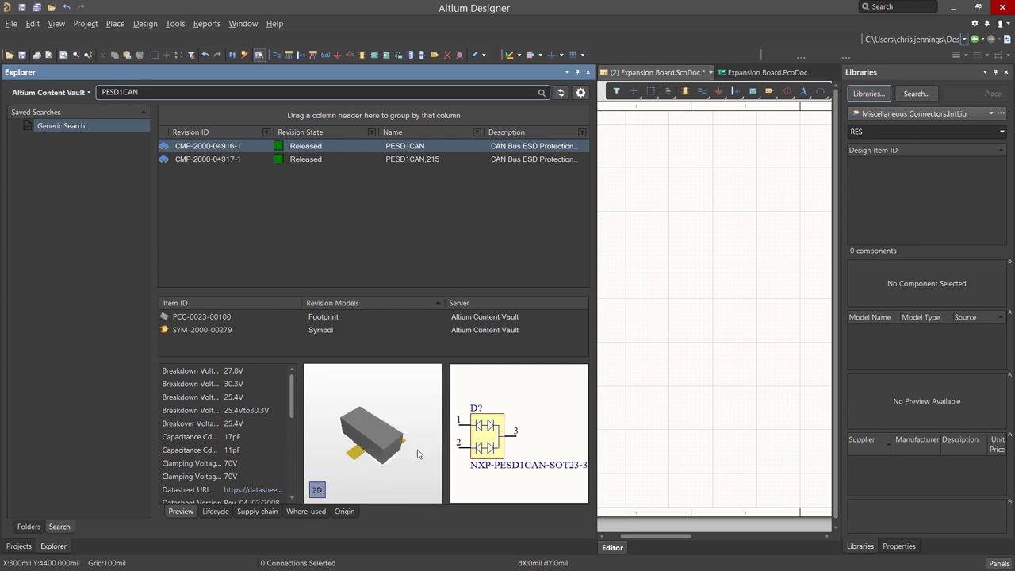
Place one PESD1CAN ESD protection part to the left of the resistors.
right_click(406, 145)
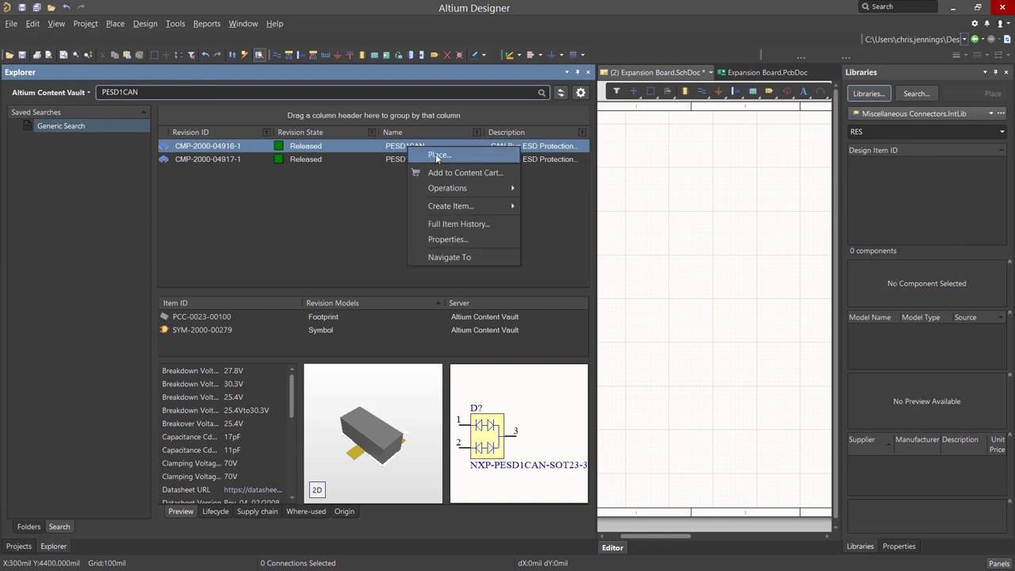
left_click(438, 155)
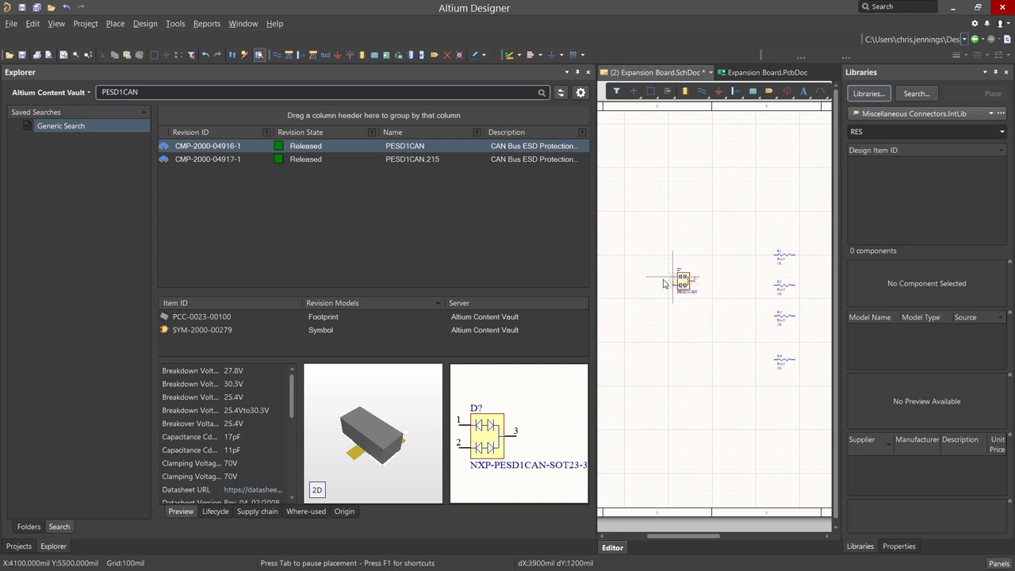
key("End")
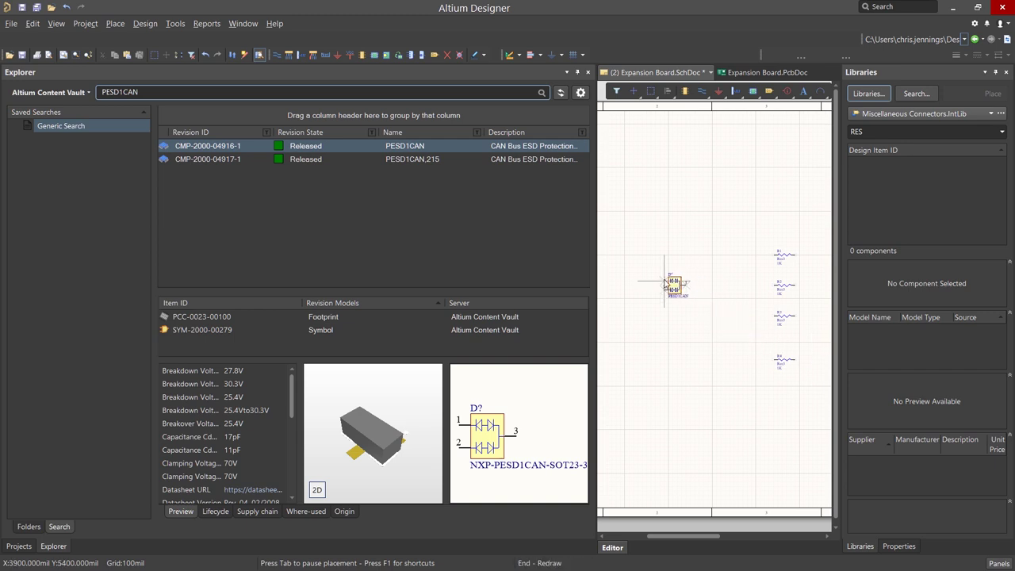
left_click(664, 282)
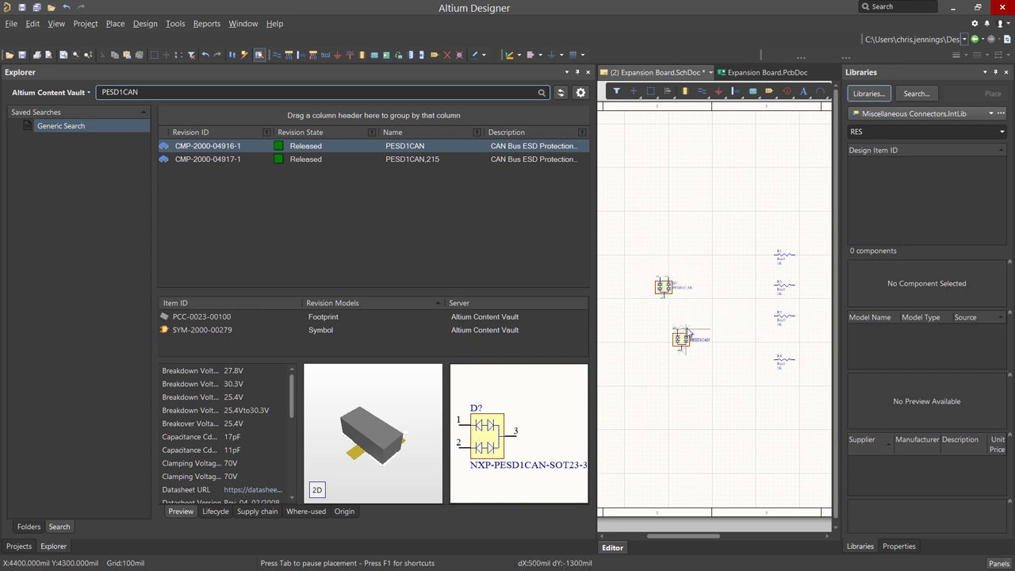
right_click(686, 341)
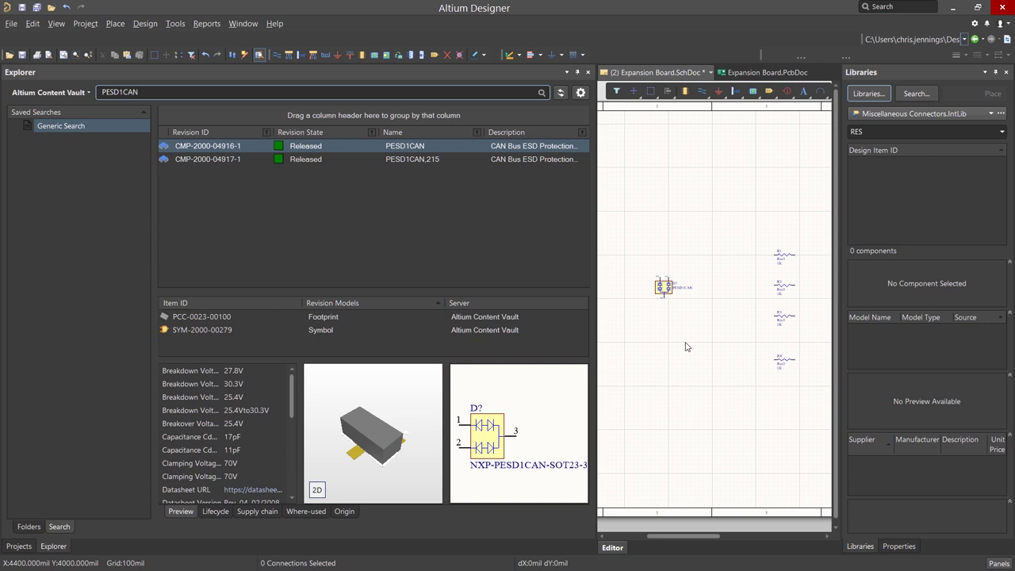
Find the MCP2515-I/P CAN controller in the vault and place it below the ESD part.
left_click(158, 92)
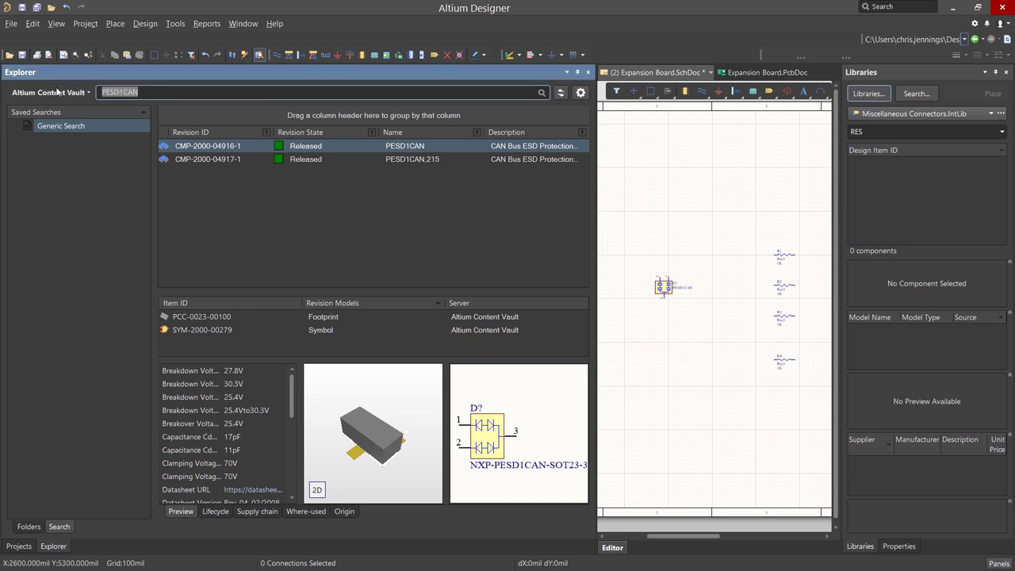
type("MCP2515")
key("Return")
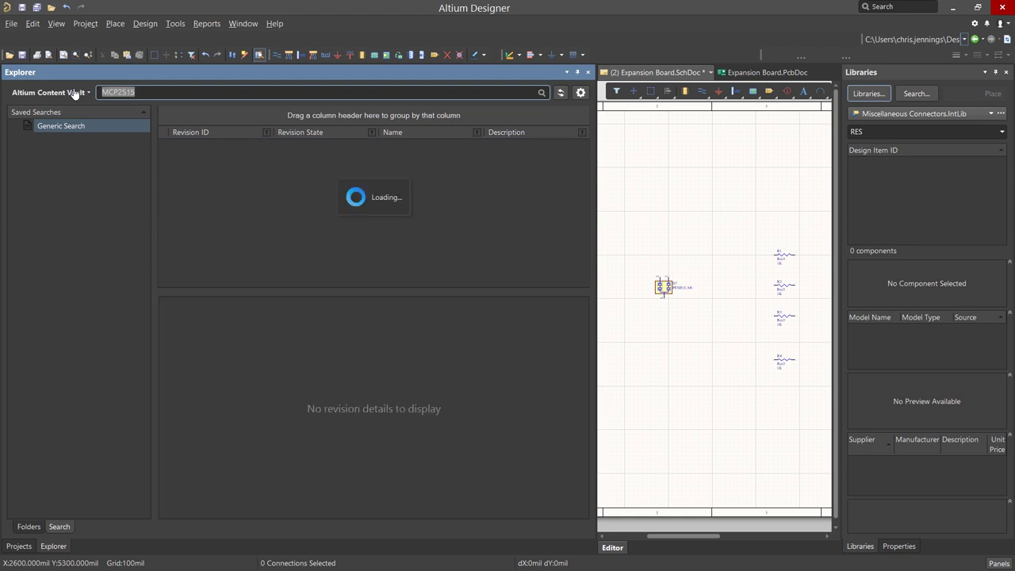
left_click(308, 229)
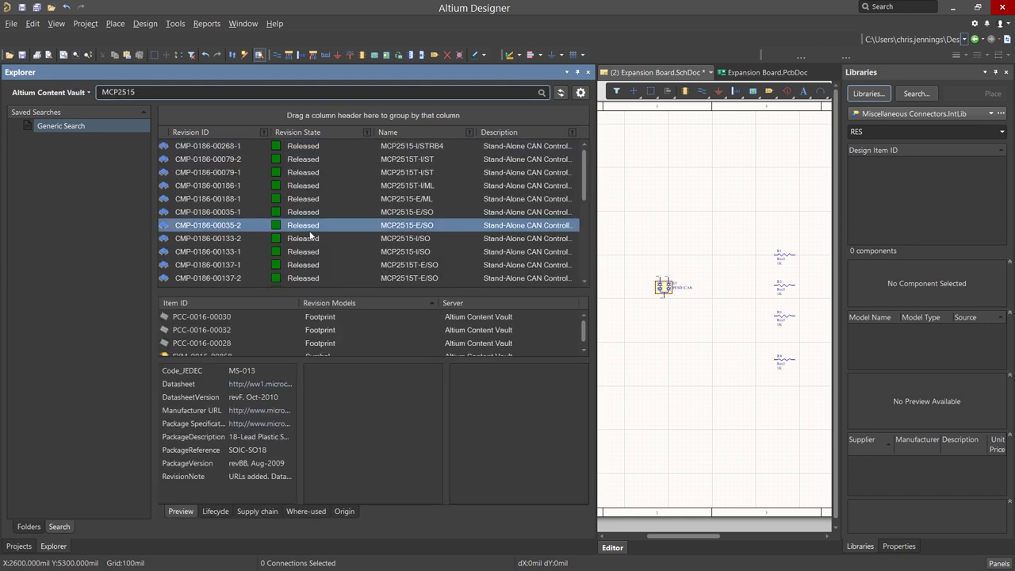
scroll(307, 233, "down", 3)
left_click(303, 213)
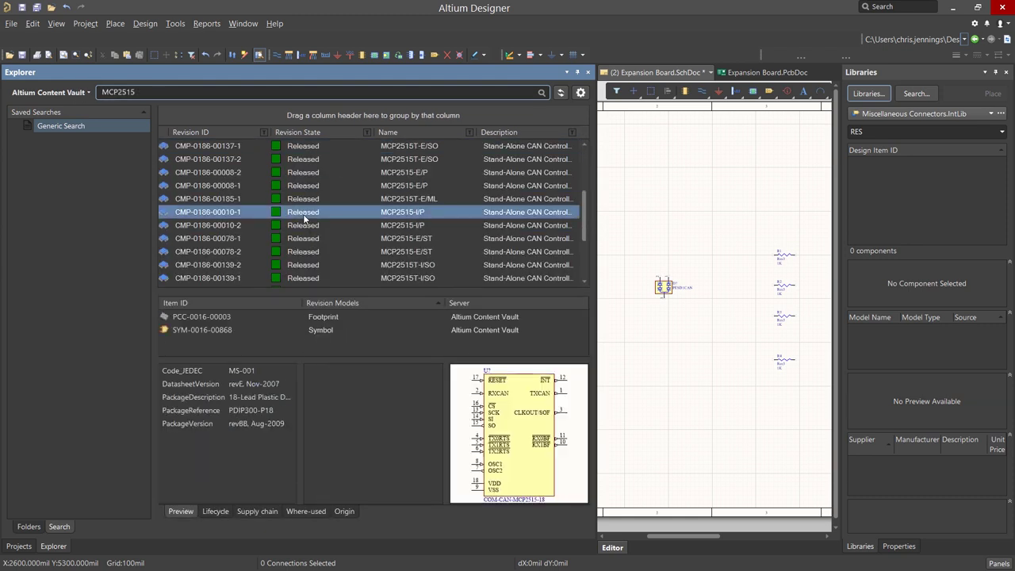
right_click(390, 215)
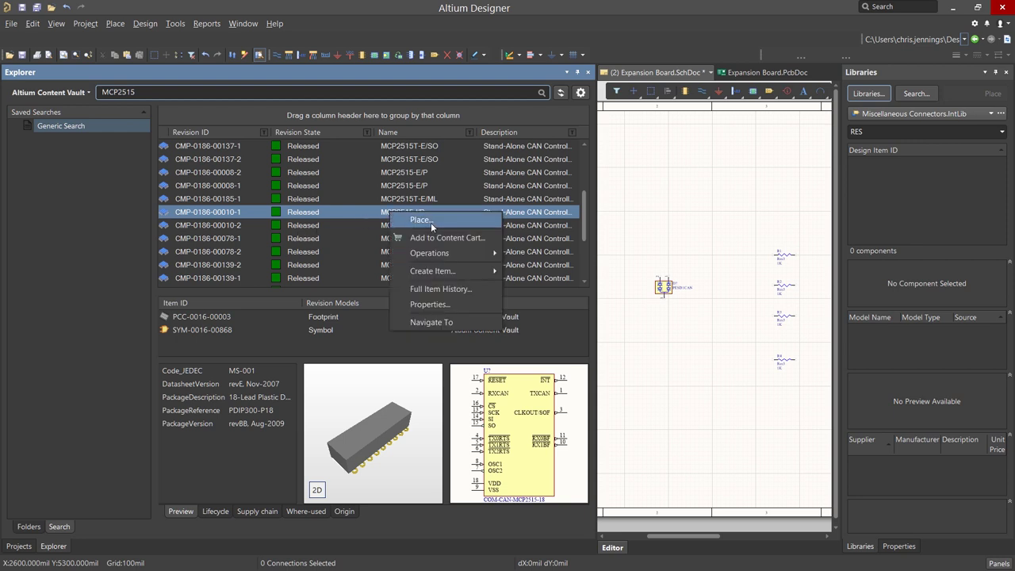
left_click(431, 222)
left_click(653, 356)
key("Escape")
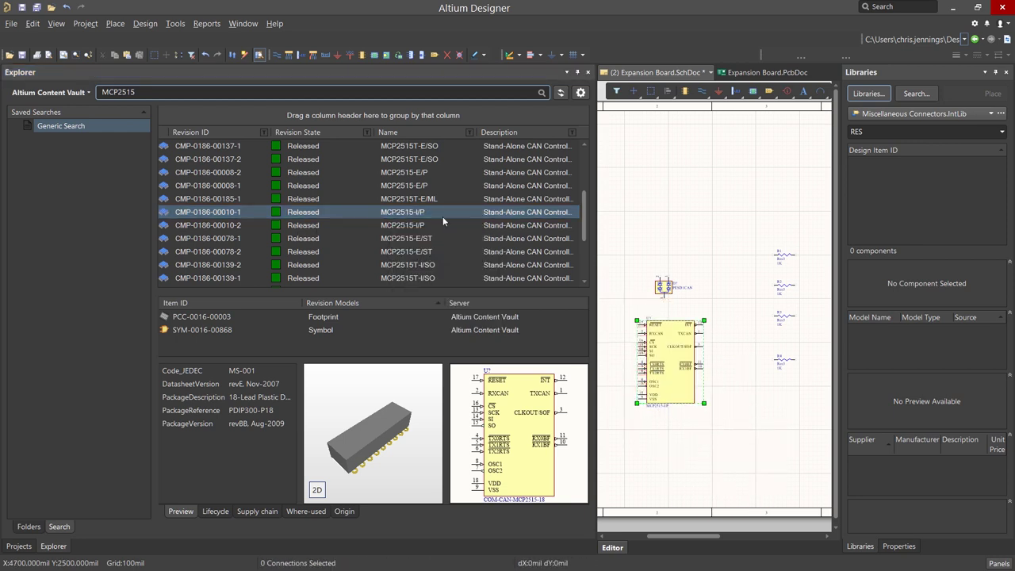
Search the vault for MCP2551 and place the MCP2551-I/P transceiver on the sheet.
left_click(133, 92)
key("BackSpace")
key("BackSpace")
type("51")
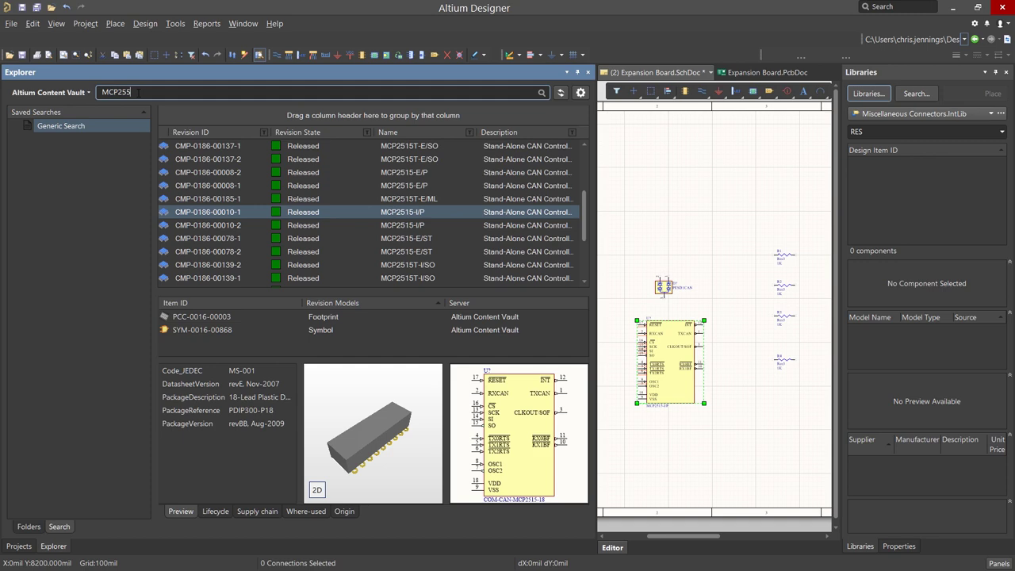
key("Return")
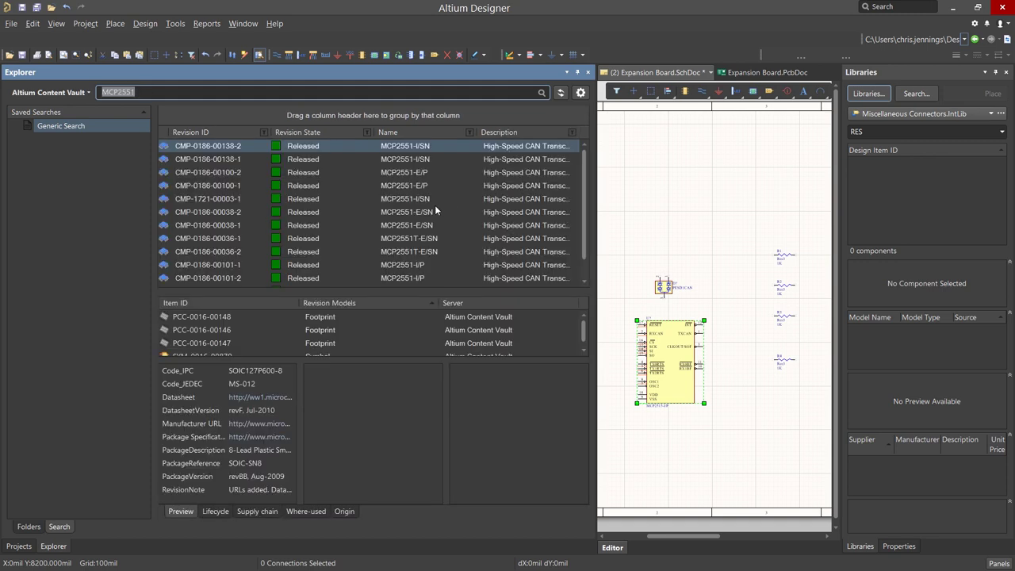
right_click(401, 269)
left_click(434, 274)
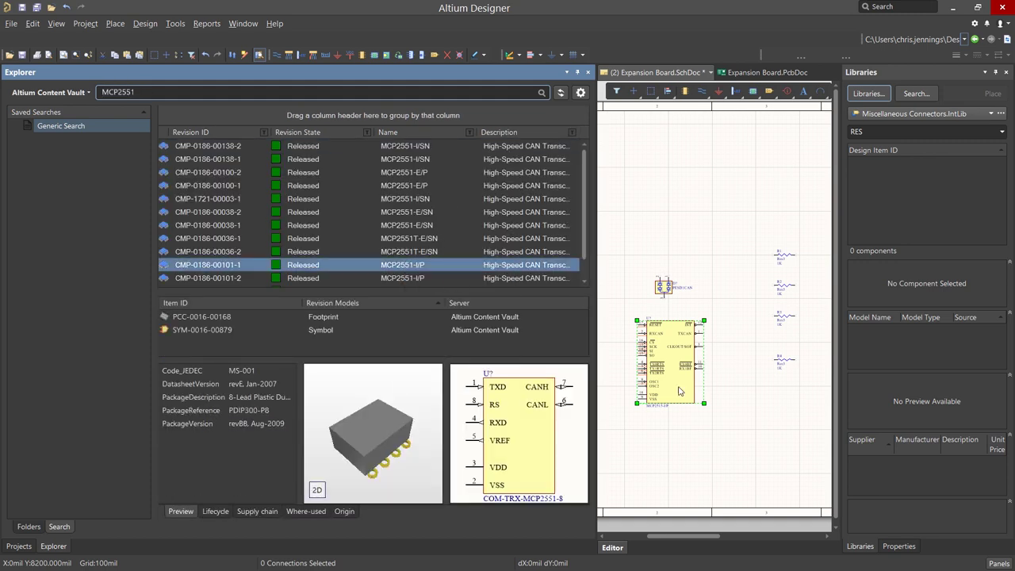
left_click(701, 185)
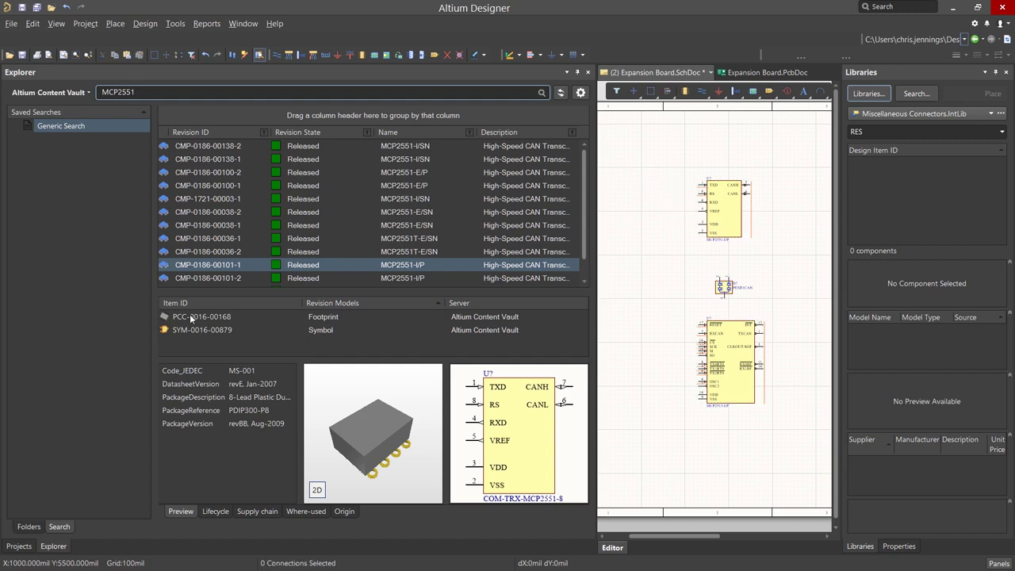
Delete leftover symbols, move MCP2551 right and MCP2515 up, then open SBC_IO.SchDoc.
left_click_drag(594, 309, 184, 309)
left_click(18, 545)
left_click_drag(396, 220, 498, 391)
key("Delete")
left_click_drag(609, 255, 565, 231)
left_click_drag(346, 379, 405, 258)
left_click(79, 173)
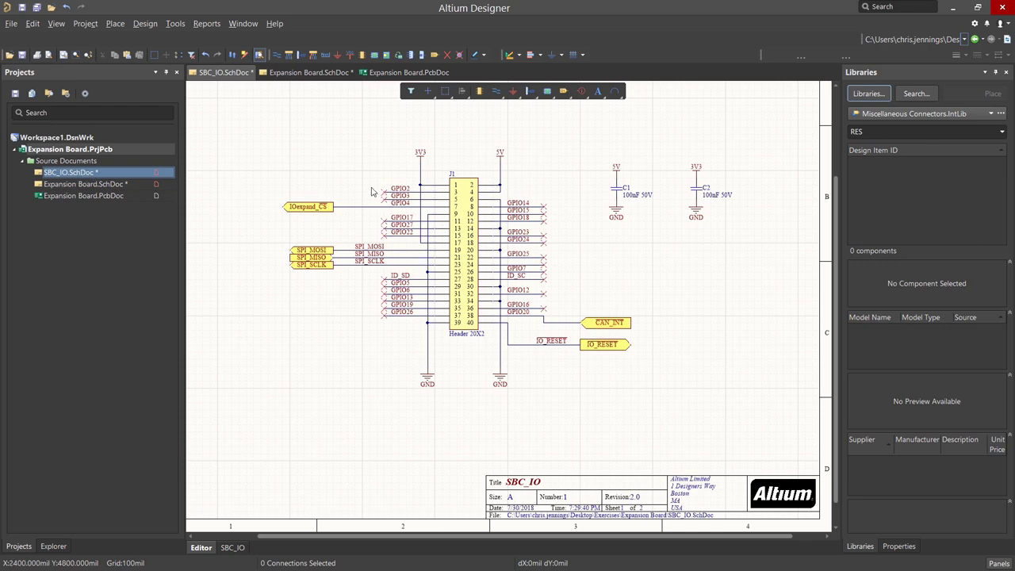
double_click(524, 203)
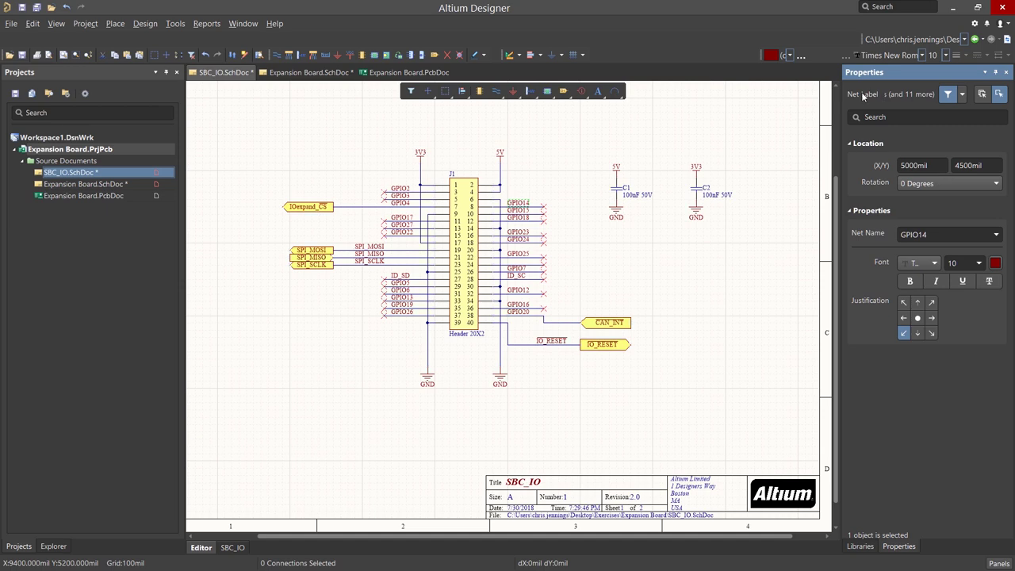
left_click(621, 323)
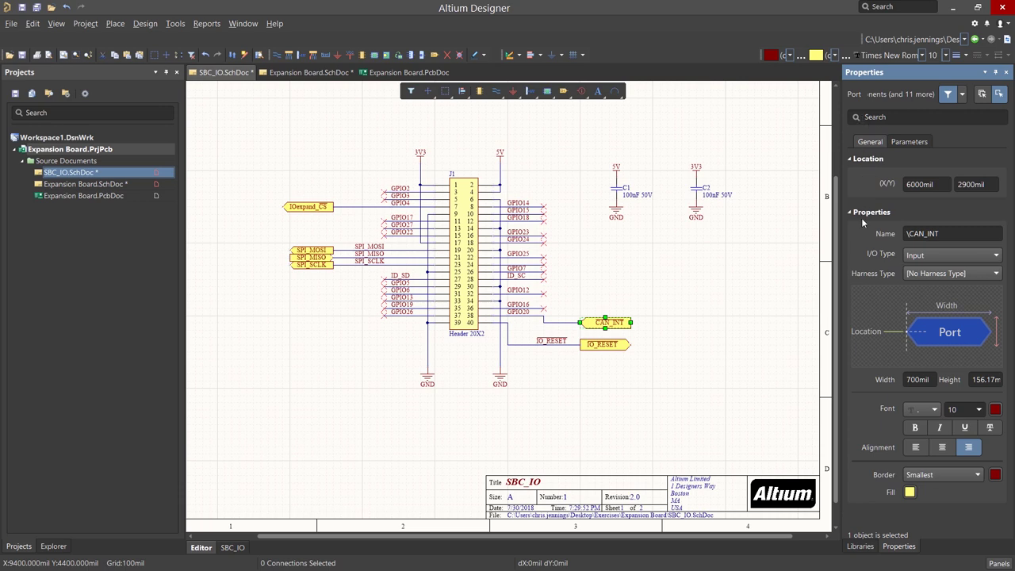
left_click(666, 278)
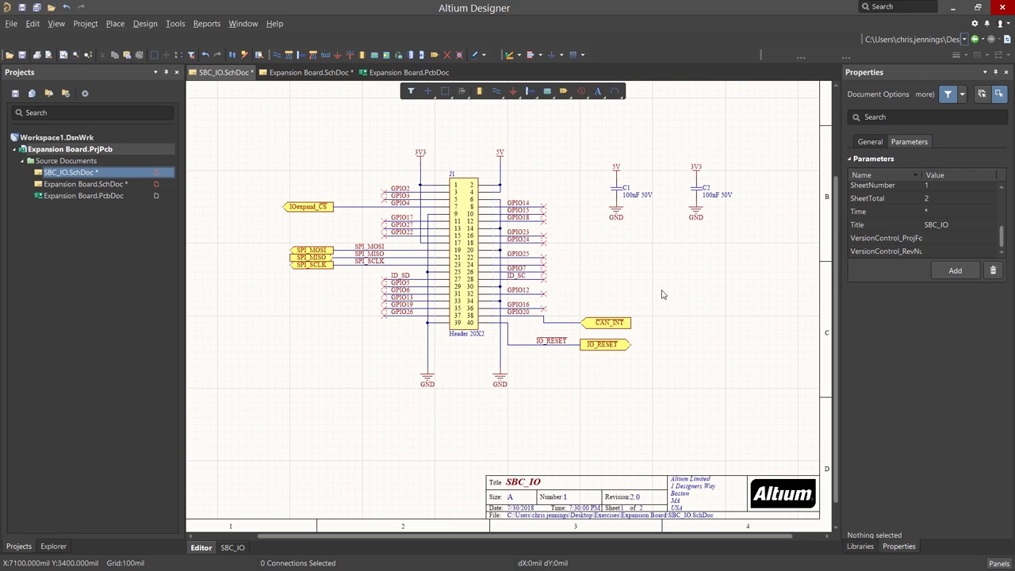
Make Expansion Board.SchDoc the active document from the Projects panel.
left_click(83, 184)
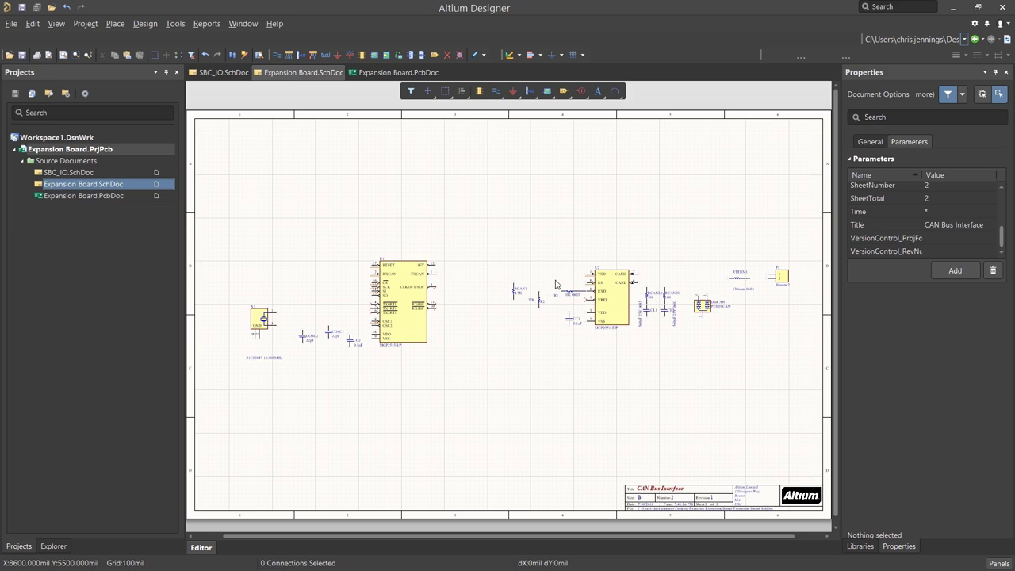
Place power ports renamed 5V and 3V3 on the sheet.
left_click(513, 90)
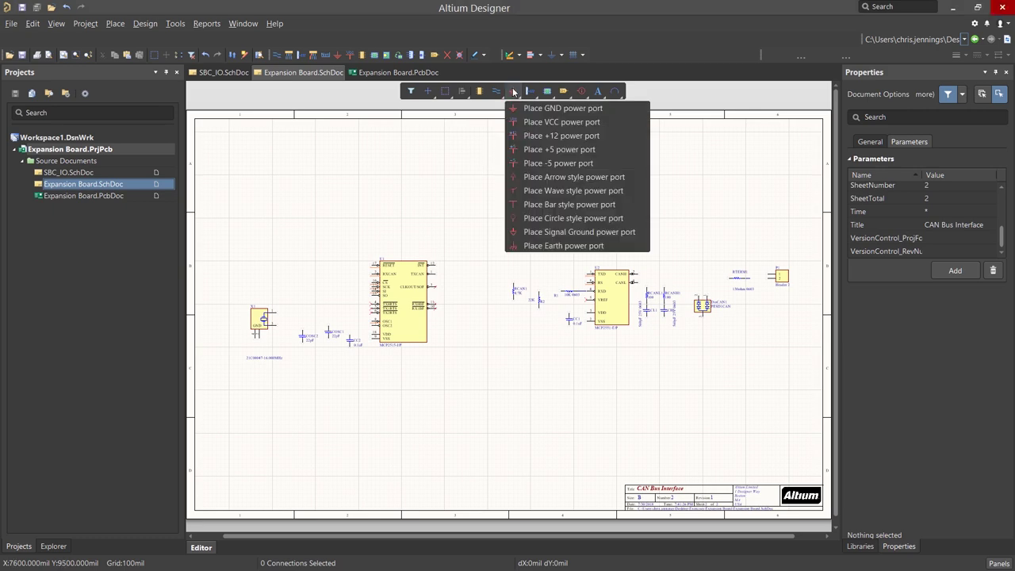
left_click(532, 149)
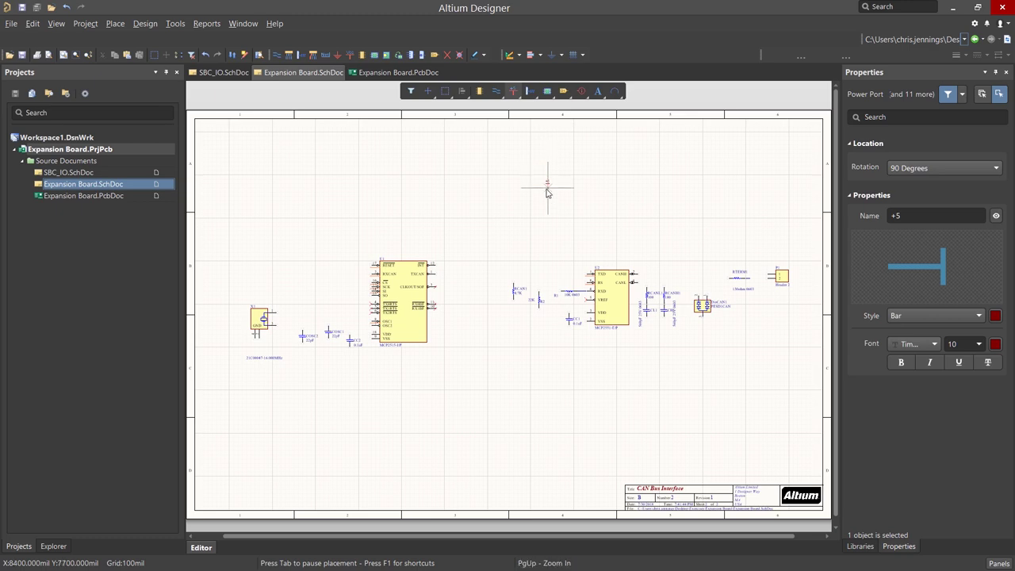
key("Tab")
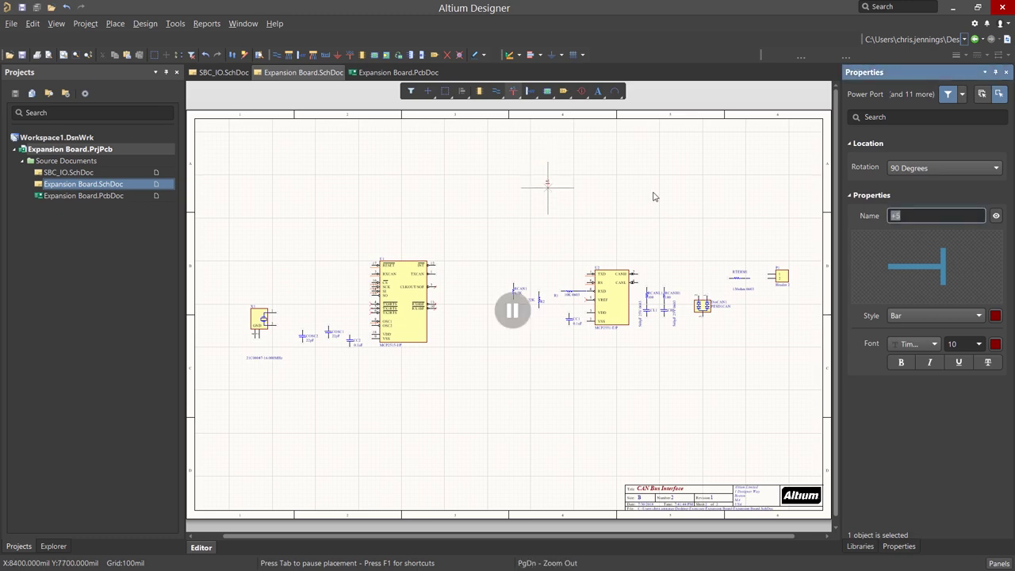
left_click(936, 217)
key("BackSpace")
key("BackSpace")
type("5")
type("V")
key("Return")
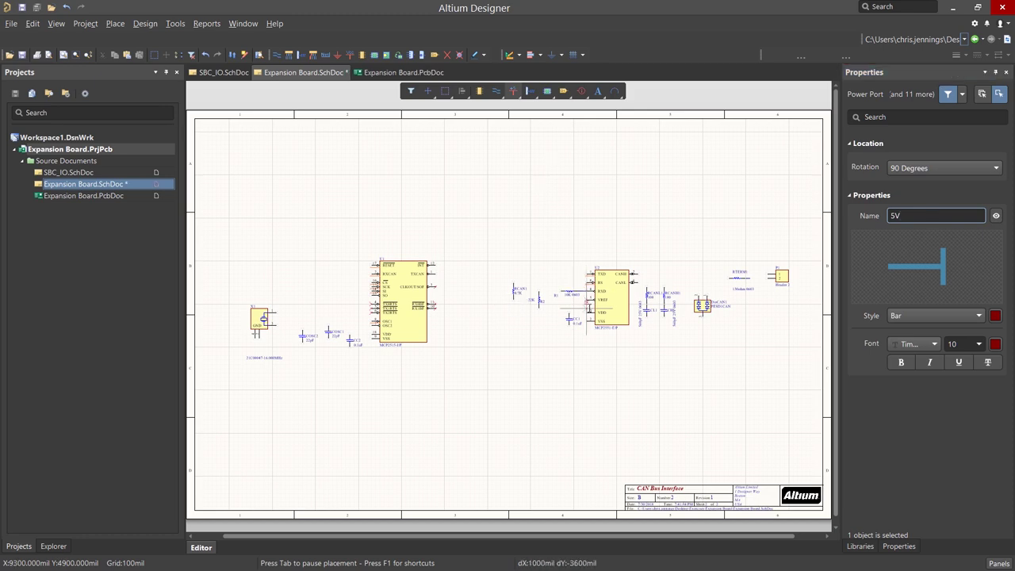
key("Tab")
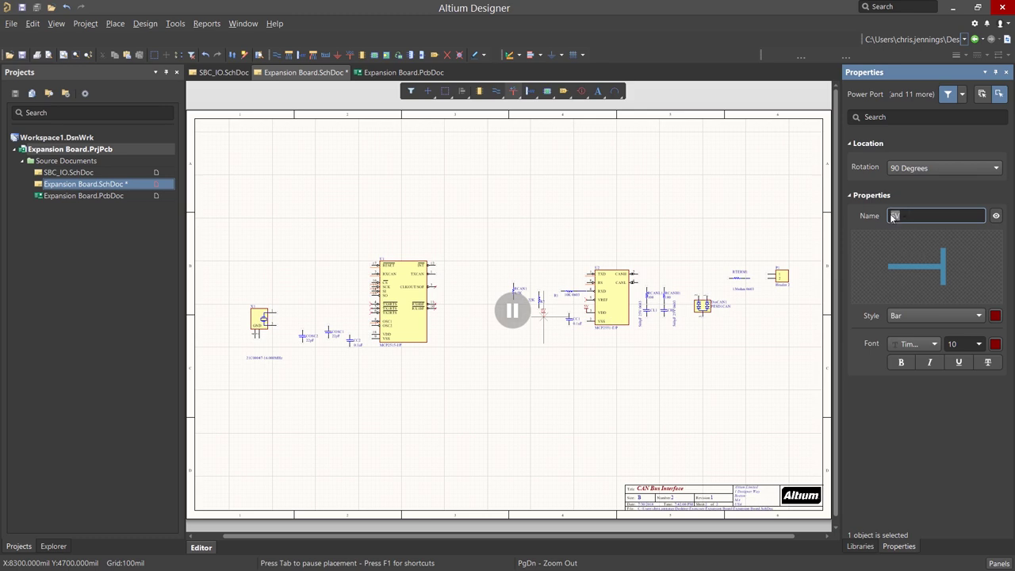
type("3V3")
key("Return")
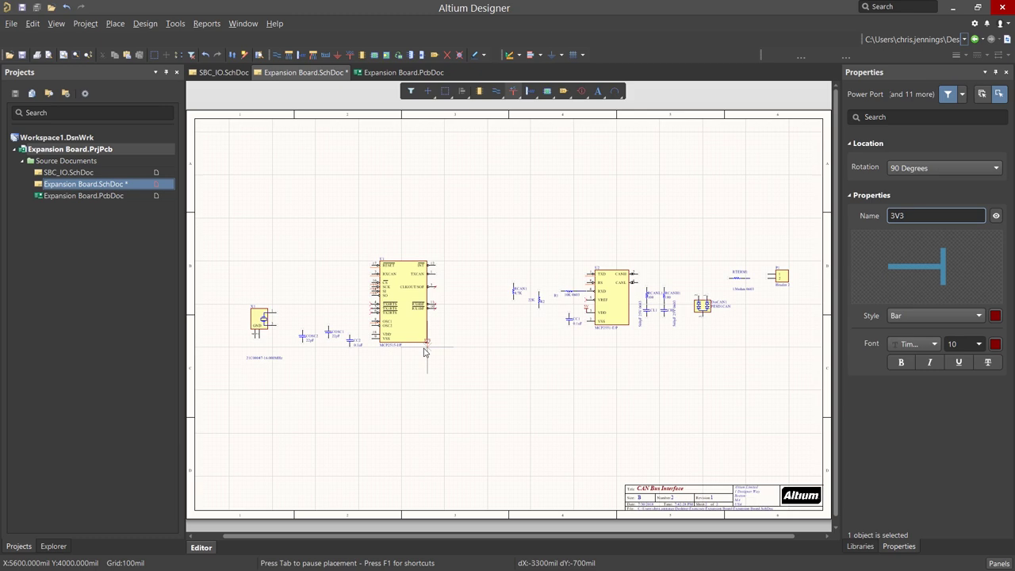
right_click(463, 365)
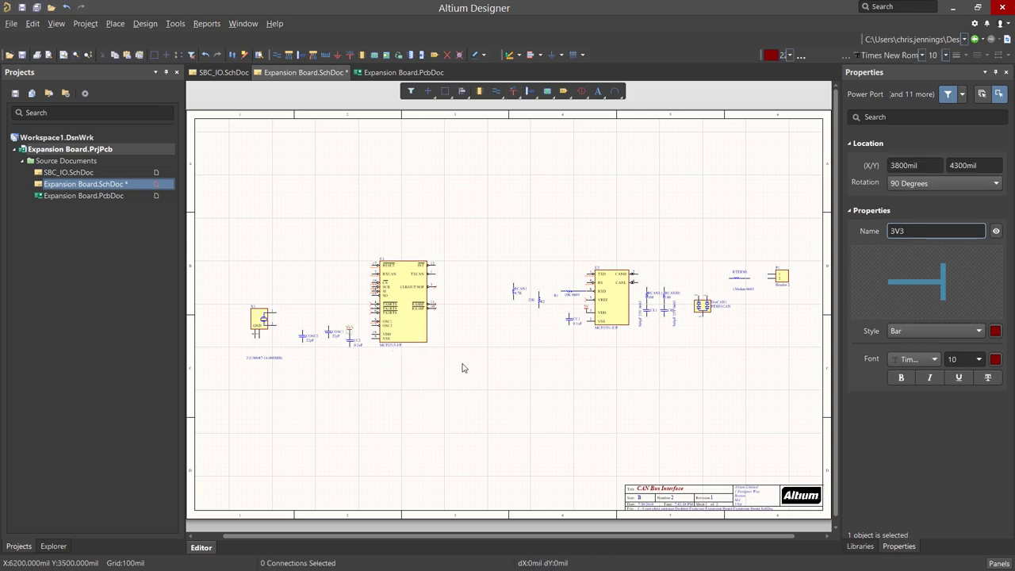
Place GND ports beneath three capacitors and crystal X1.
left_click(515, 95)
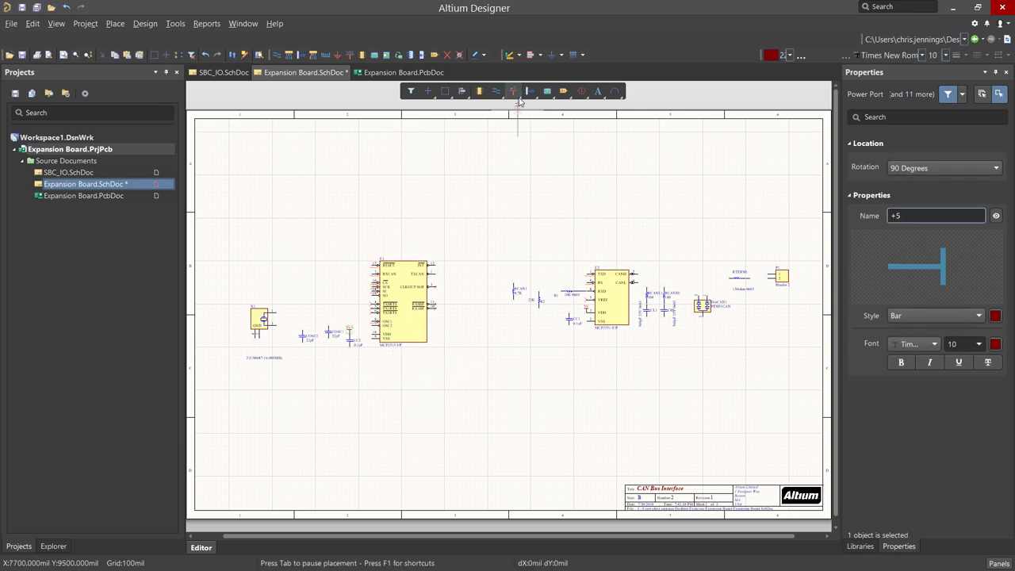
right_click(515, 97)
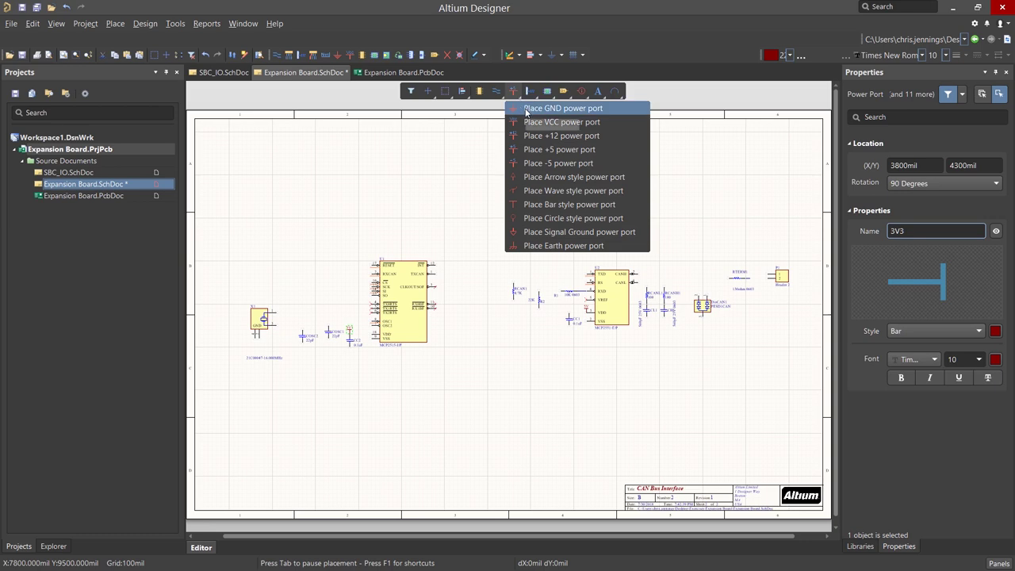
left_click(554, 107)
left_click(349, 349)
left_click(327, 343)
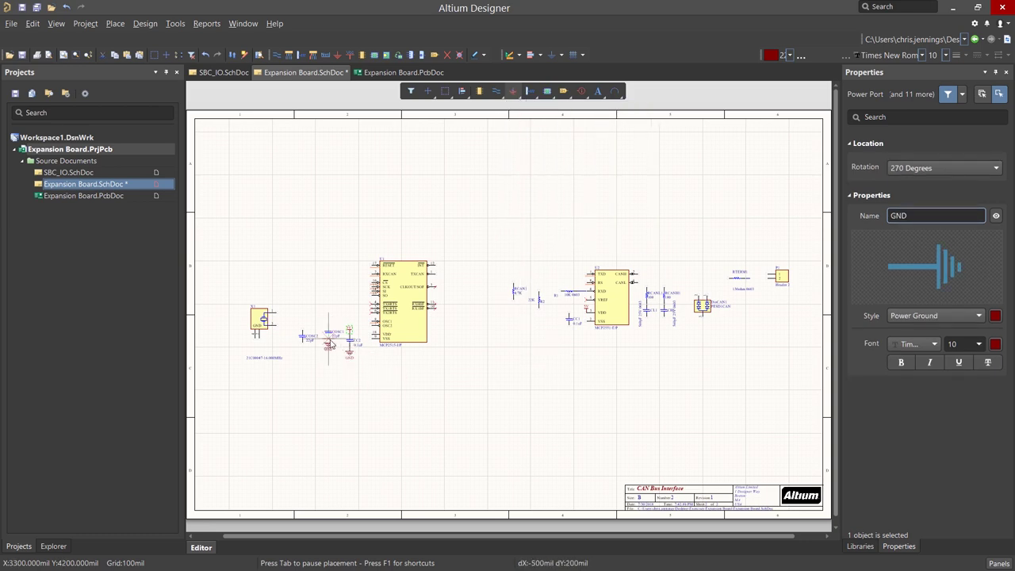
left_click(302, 343)
left_click(259, 349)
Add GND ports under C1, transceiver capacitors, CAN connector, R2 and RCAN1; nudge crystal's GND up.
left_click(569, 332)
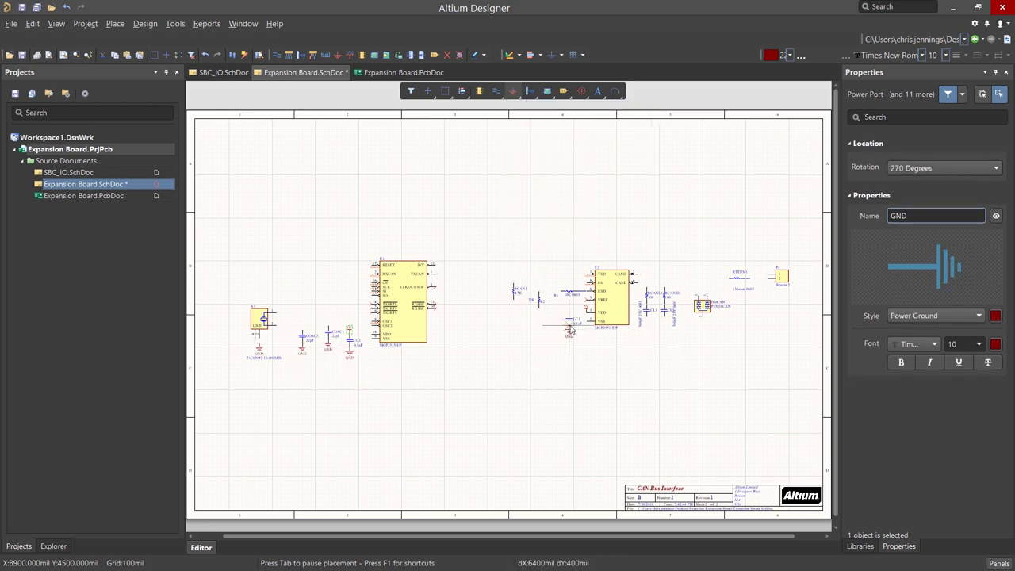
left_click(646, 323)
left_click(668, 324)
left_click(702, 325)
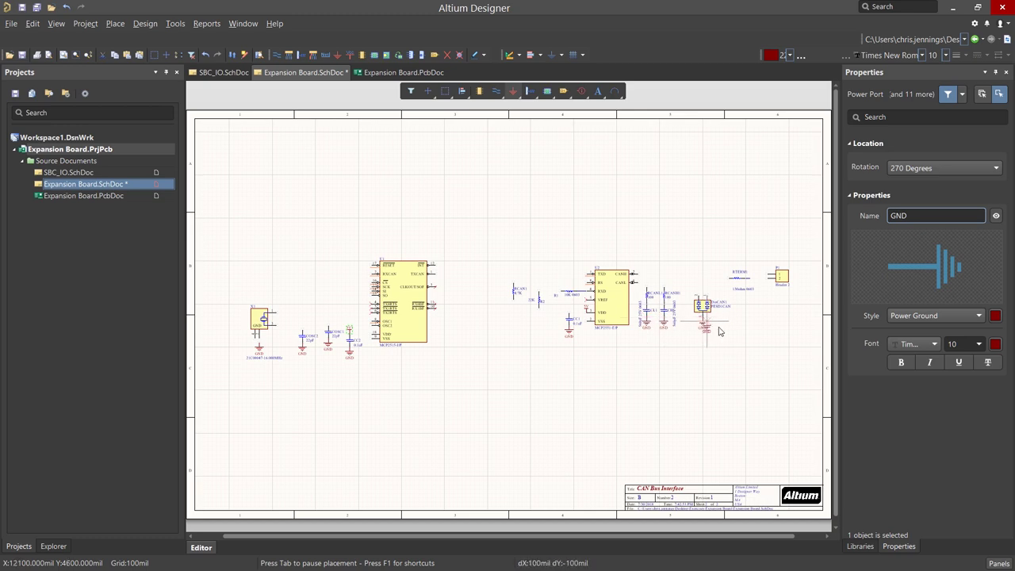
left_click(538, 310)
left_click(513, 303)
key("Escape")
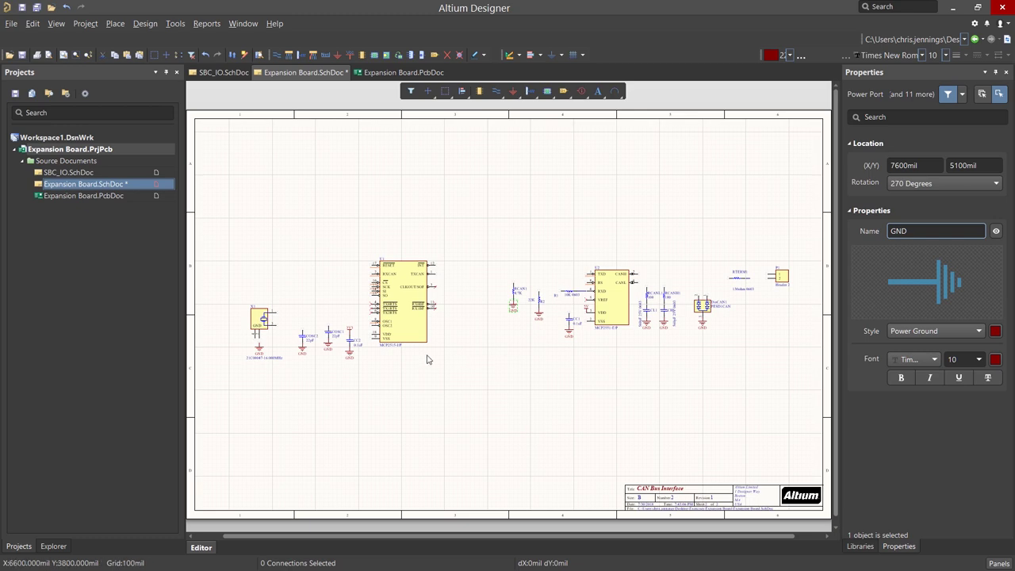
mouse_move(260, 353)
left_mouse_down()
mouse_move(260, 342)
mouse_move(258, 351)
left_mouse_up()
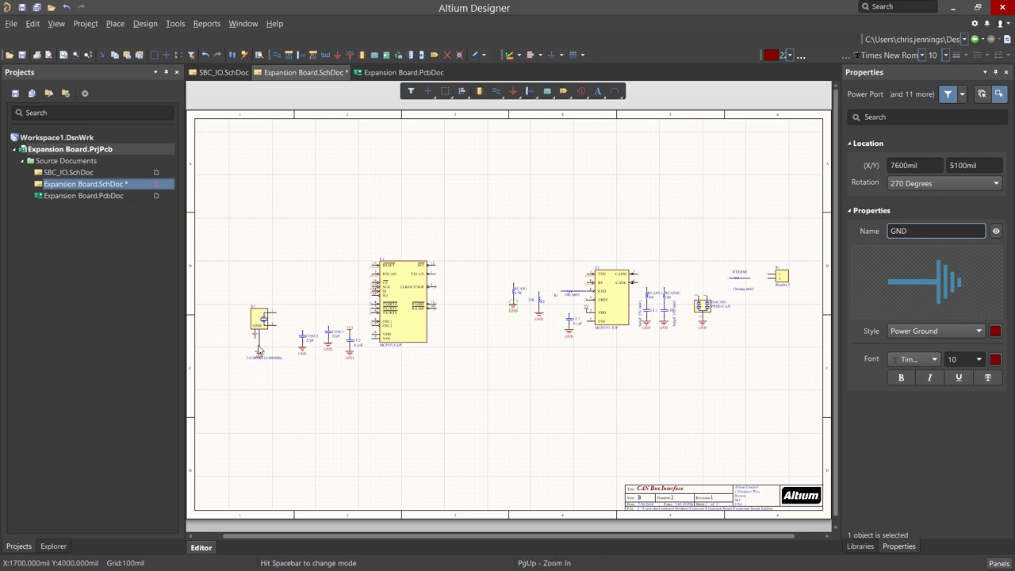
left_click(300, 411)
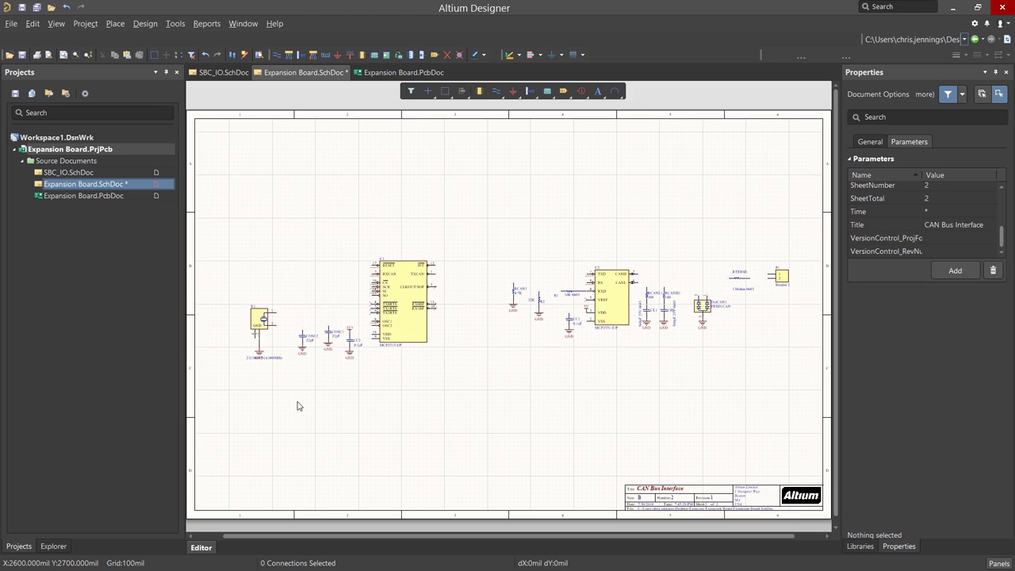
Draw a wire from U1's TXCAN pin to U2's TXD pin.
left_click(497, 94)
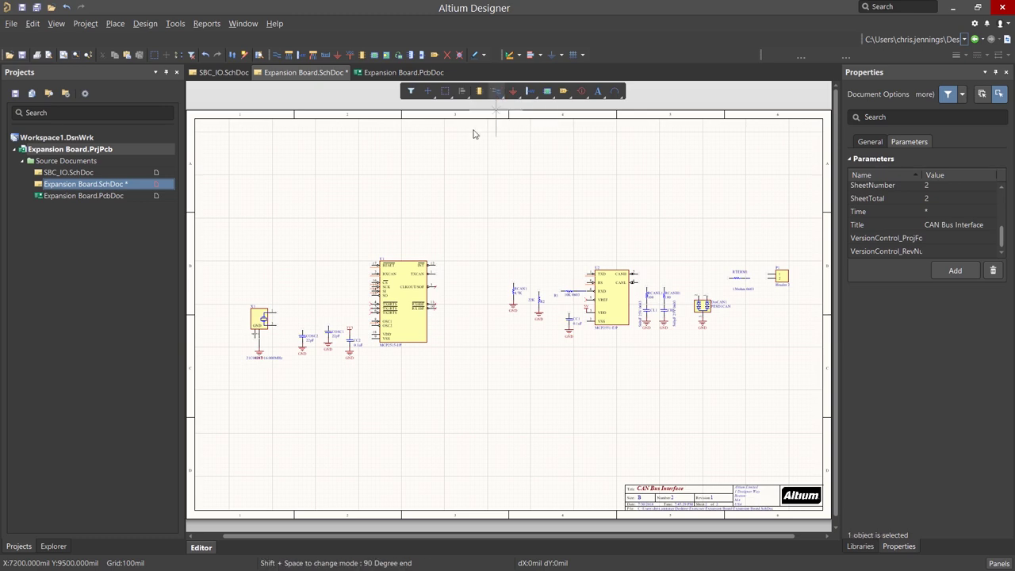
right_click(274, 407)
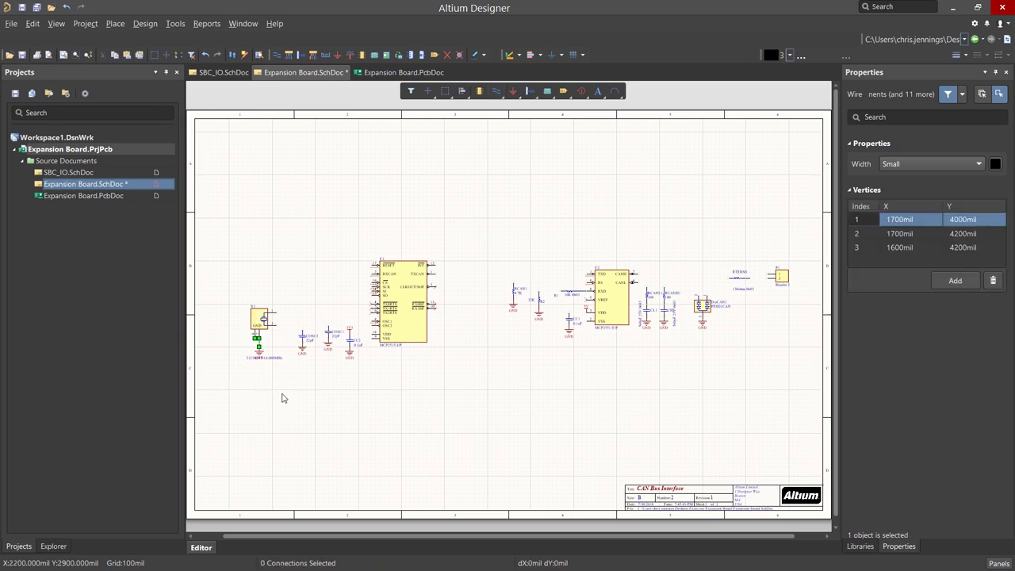
left_click(282, 397)
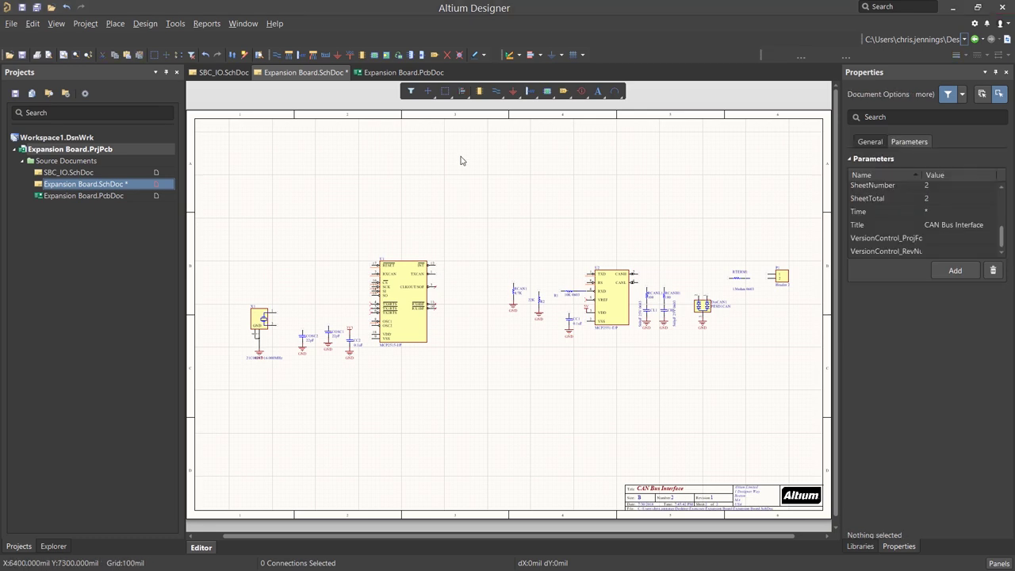
left_click(496, 92)
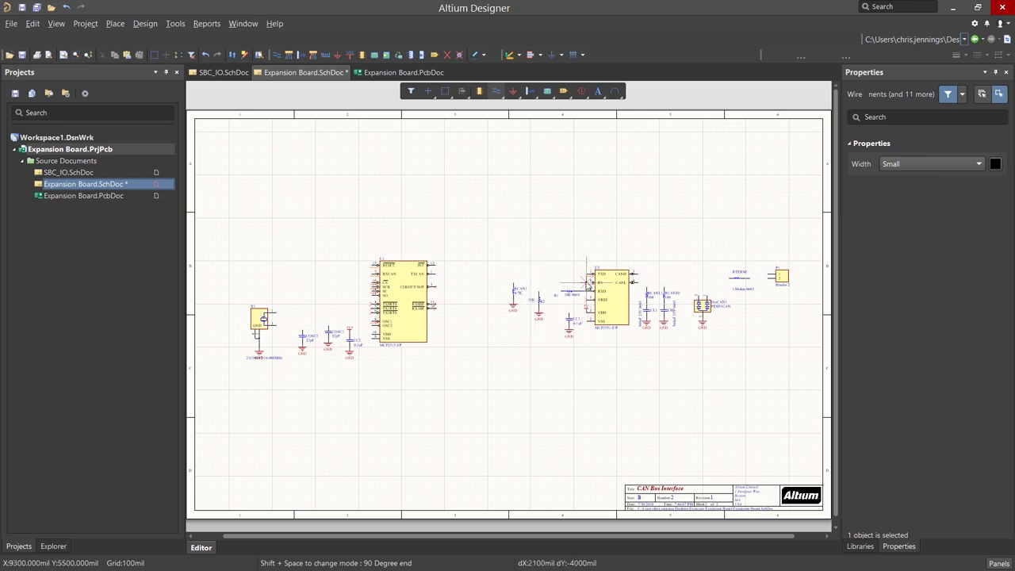
left_click(432, 274)
left_click(591, 274)
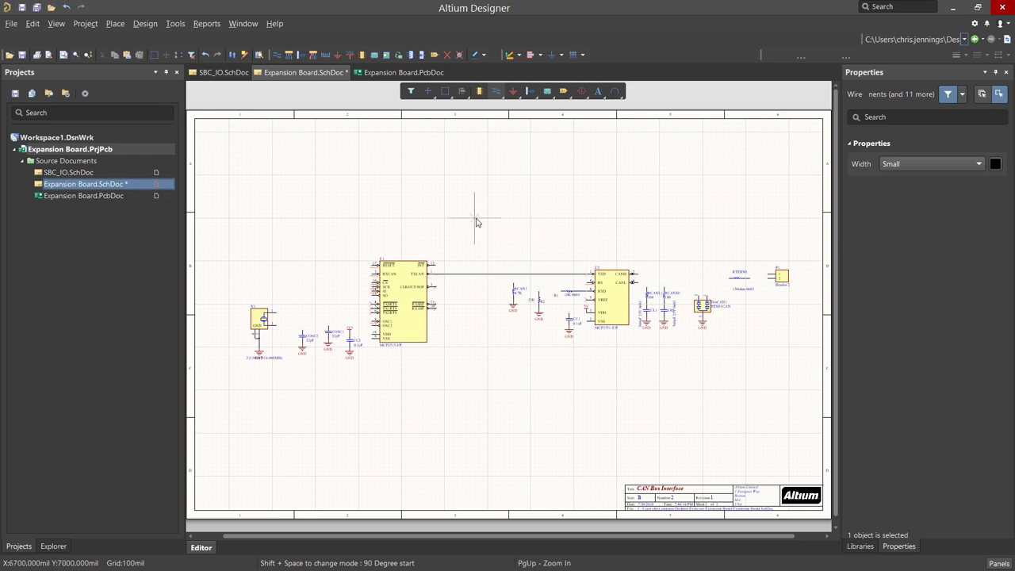
Wire RCAN1 to the RS pin and route the oscillator wire to the crystal, lowering it.
left_click(513, 283)
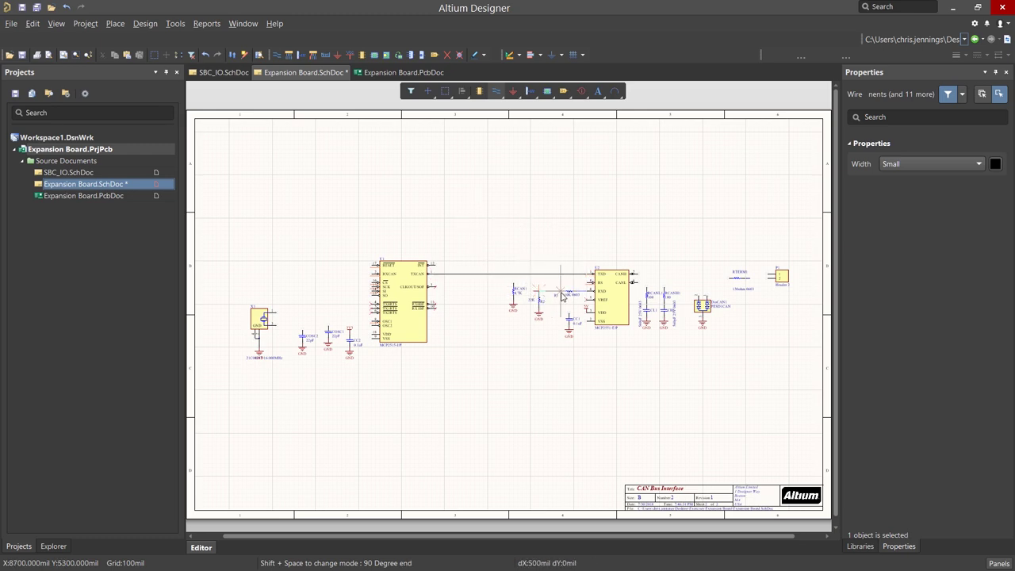
left_click(587, 282)
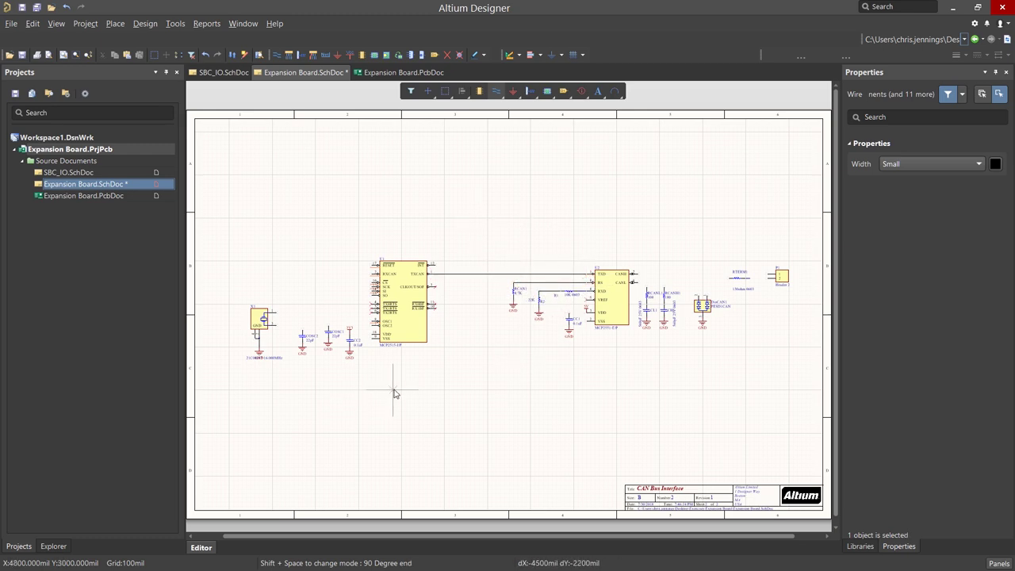
left_click(341, 322)
left_click(278, 312)
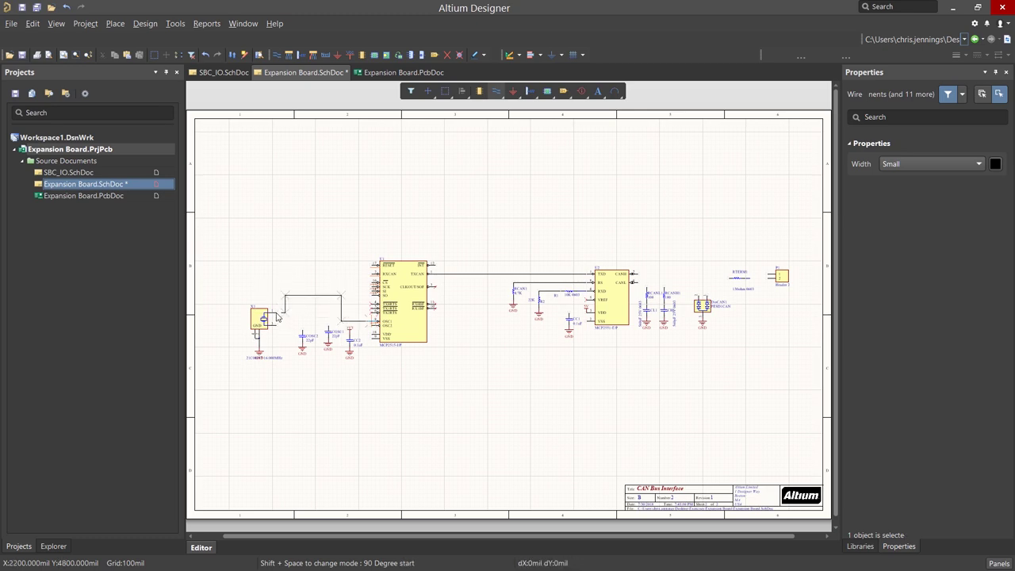
key("Escape")
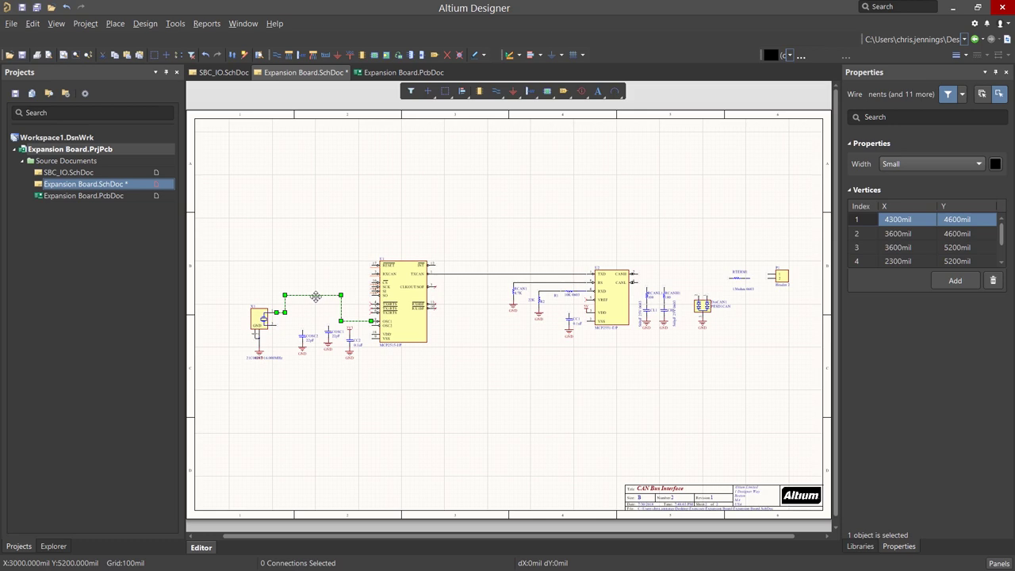
left_click(314, 300)
left_click(314, 299)
left_click_drag(314, 300, 317, 309)
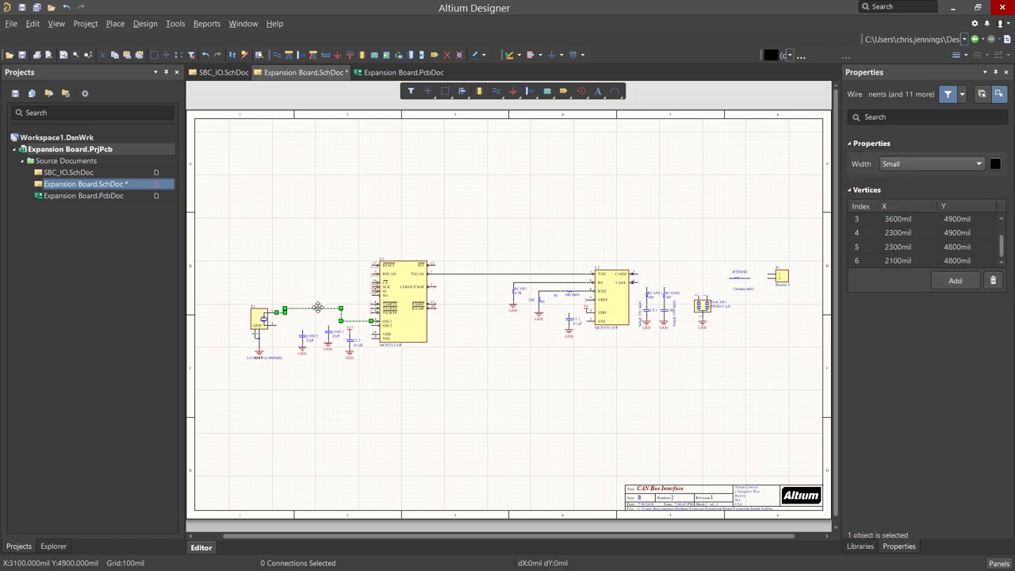
left_click(323, 284)
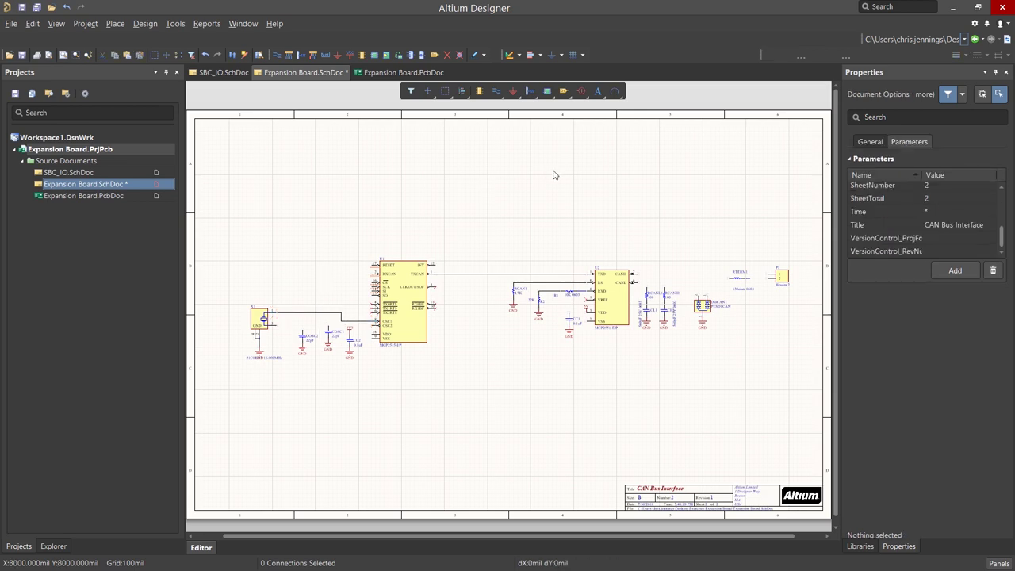
Place CAN_TXD net labels on the wire near U2 and on U1's TXCAN wire.
left_click(499, 92)
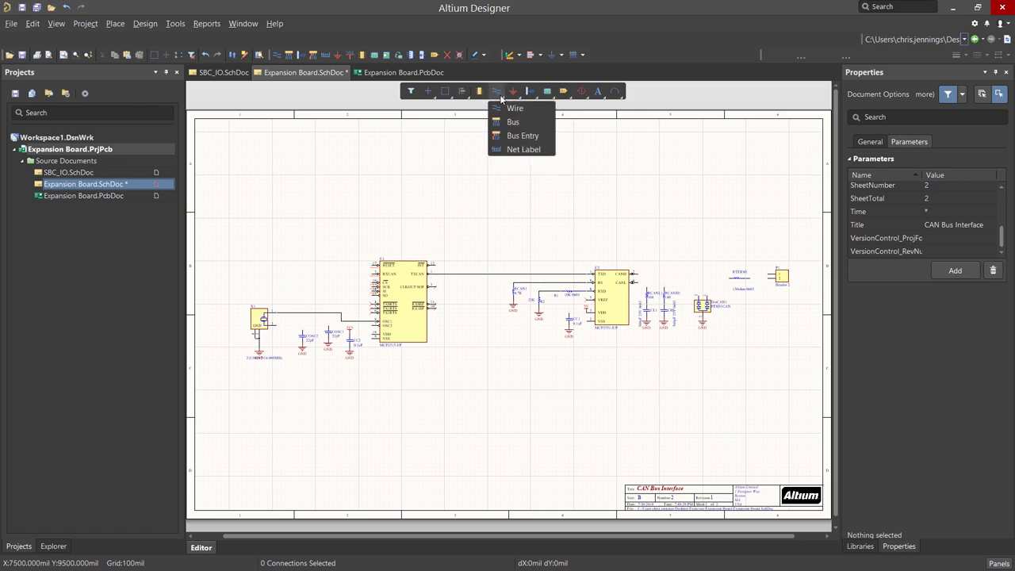
left_click(525, 149)
key("Page_Up")
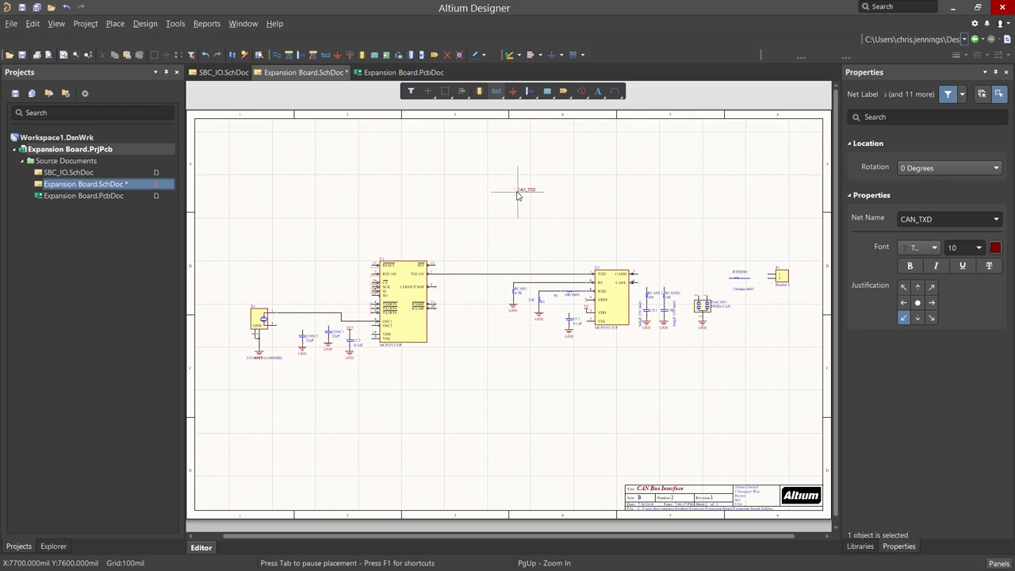
key("Tab")
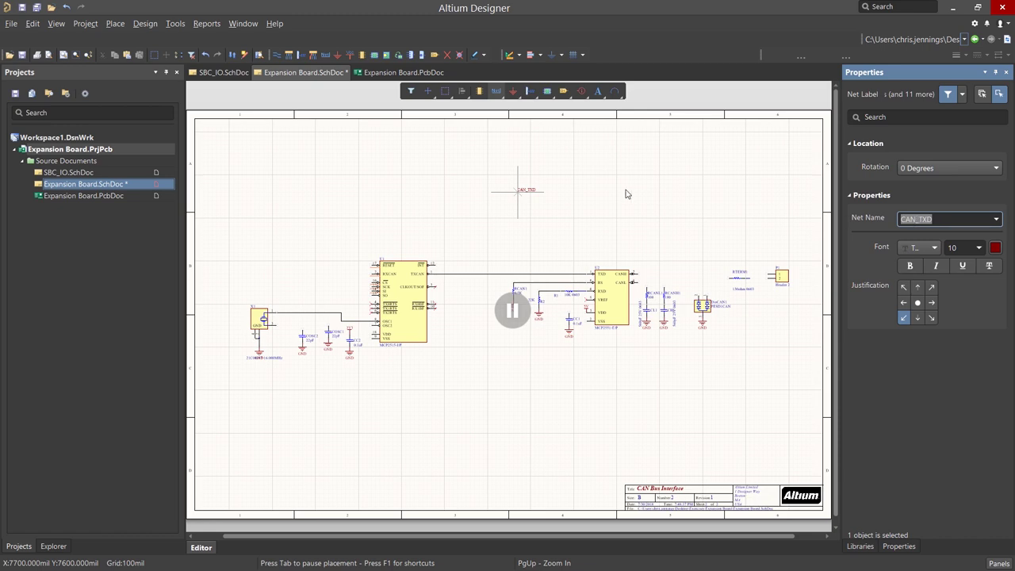
left_click(576, 187)
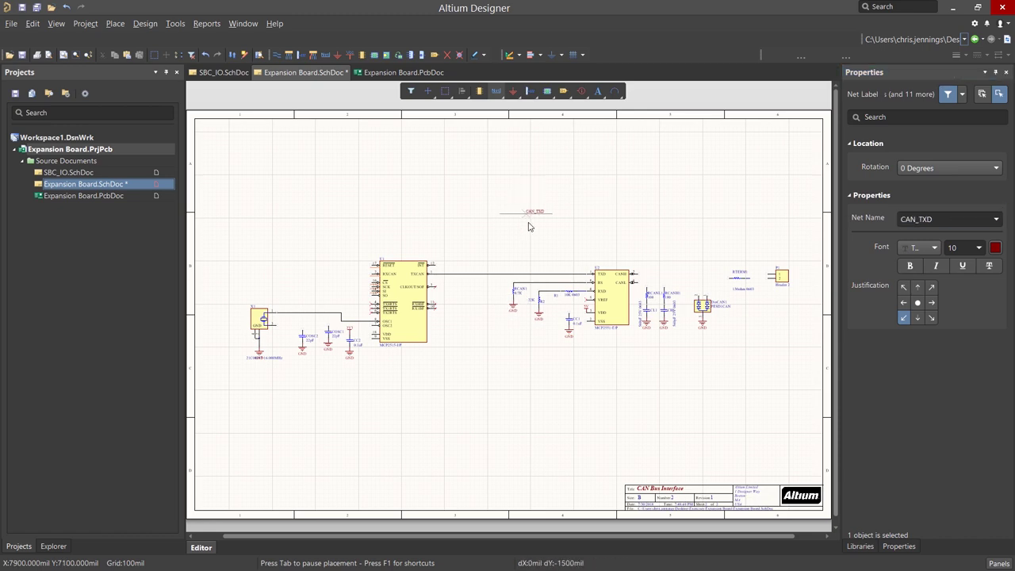
left_click(557, 273)
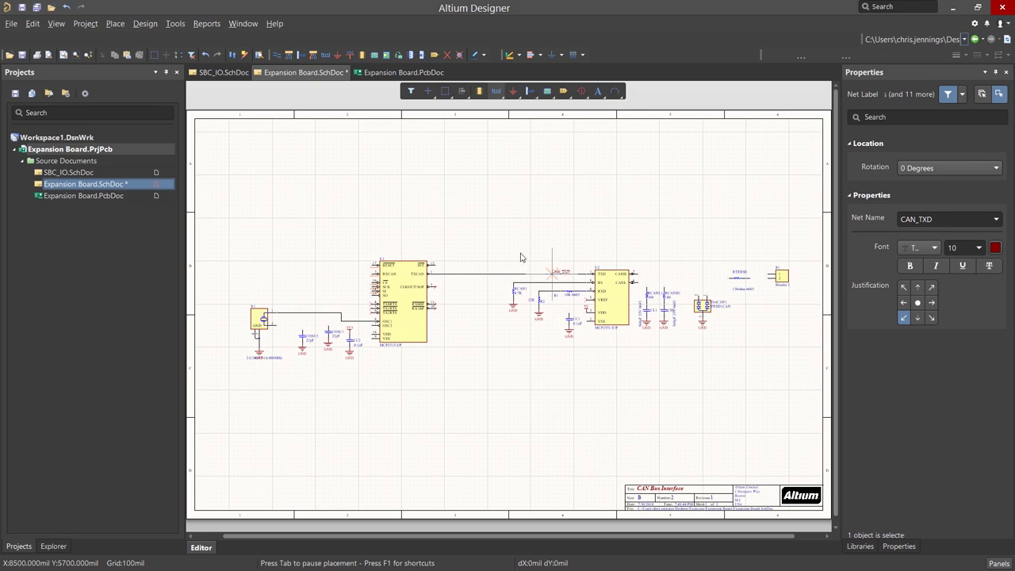
left_click(452, 276)
key("Escape")
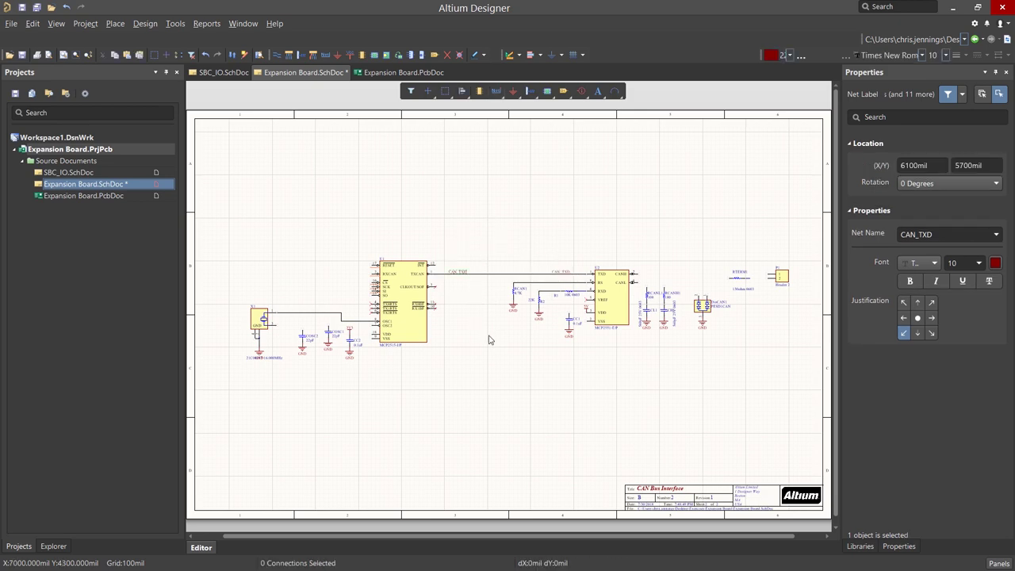
Replace the long TXCAN-to-TXD wire with short stubs under the CAN_TXD labels.
left_click(512, 276)
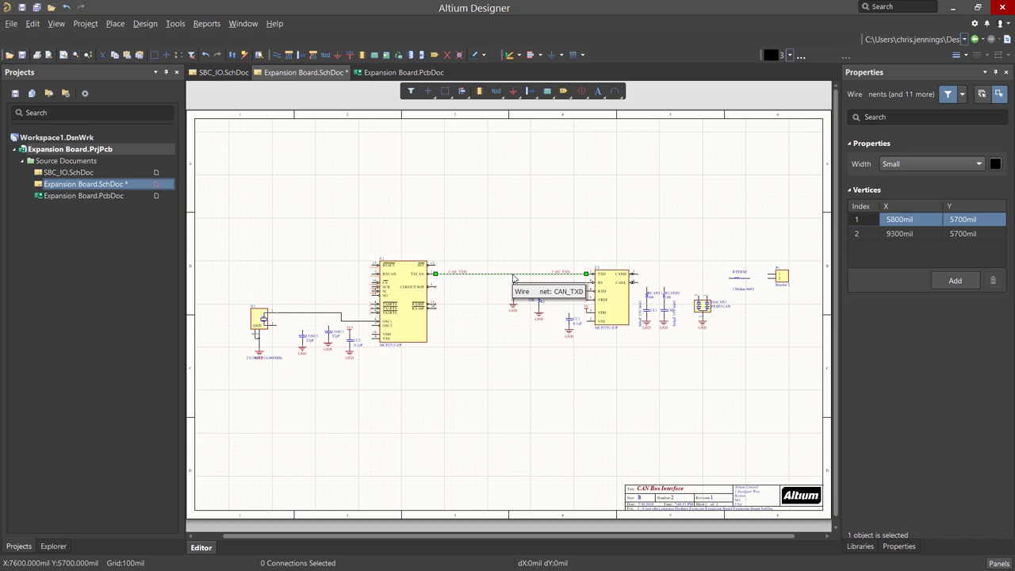
key("Delete")
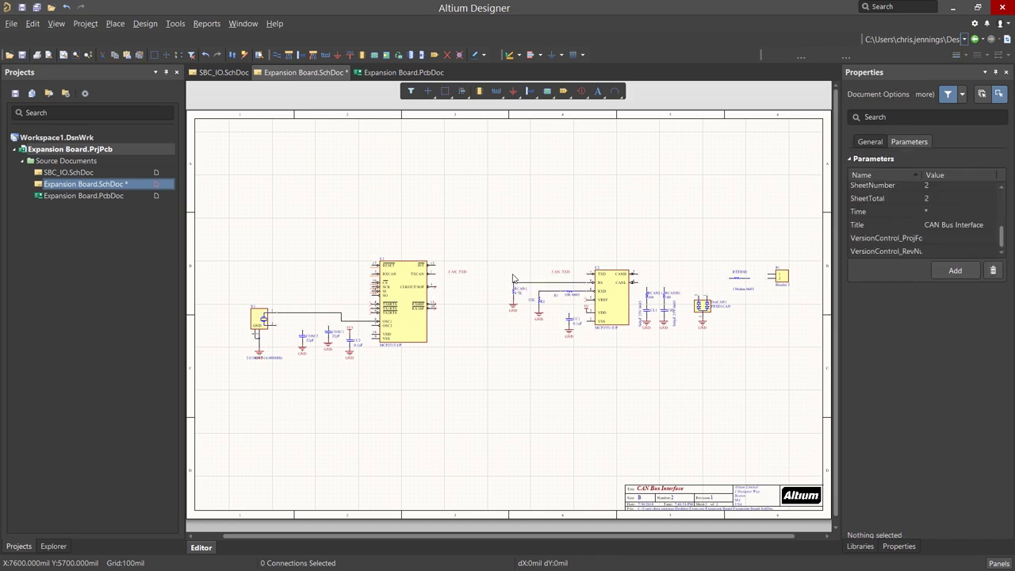
right_click(497, 93)
left_click(509, 107)
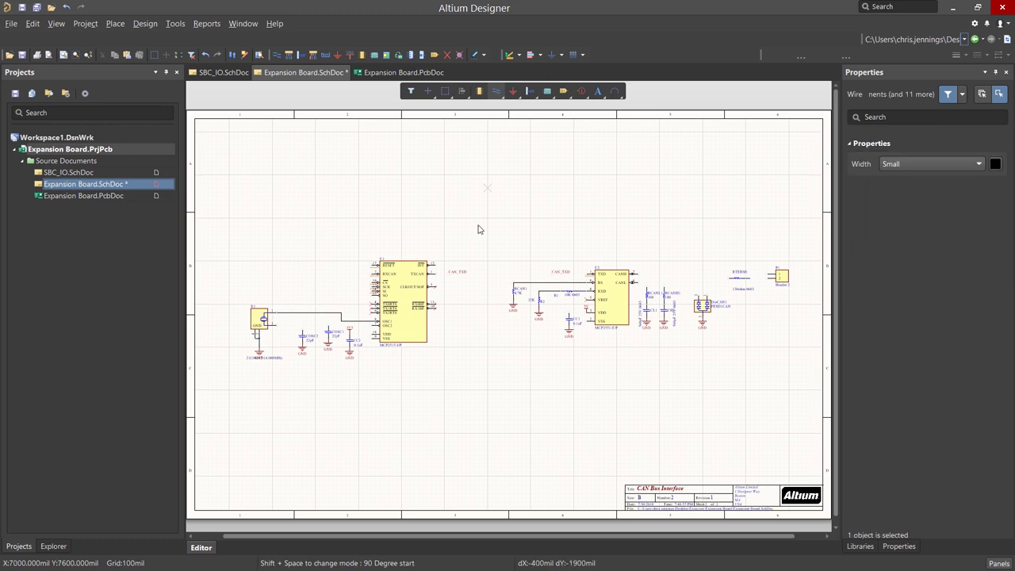
left_click(437, 274)
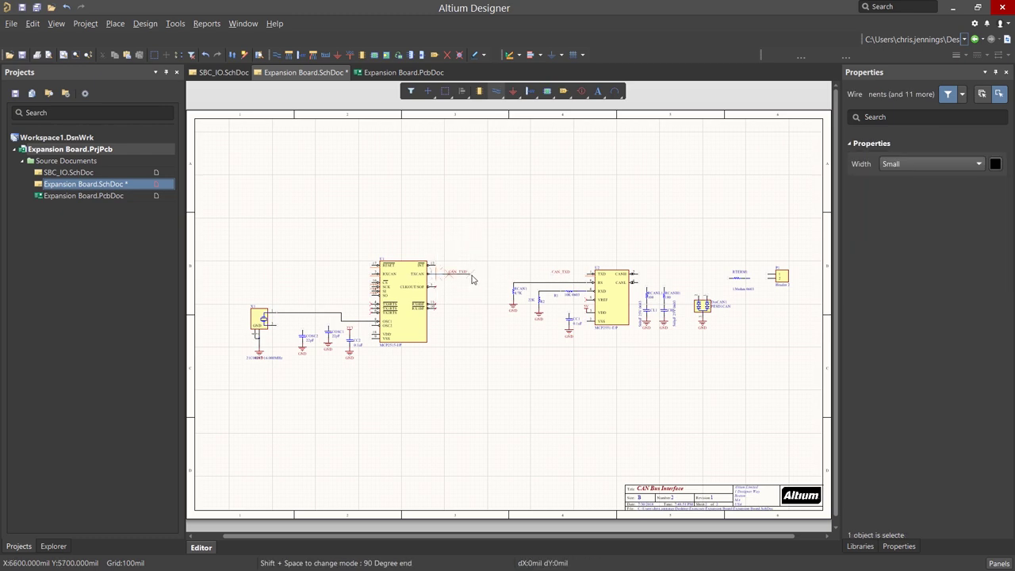
left_click(478, 274)
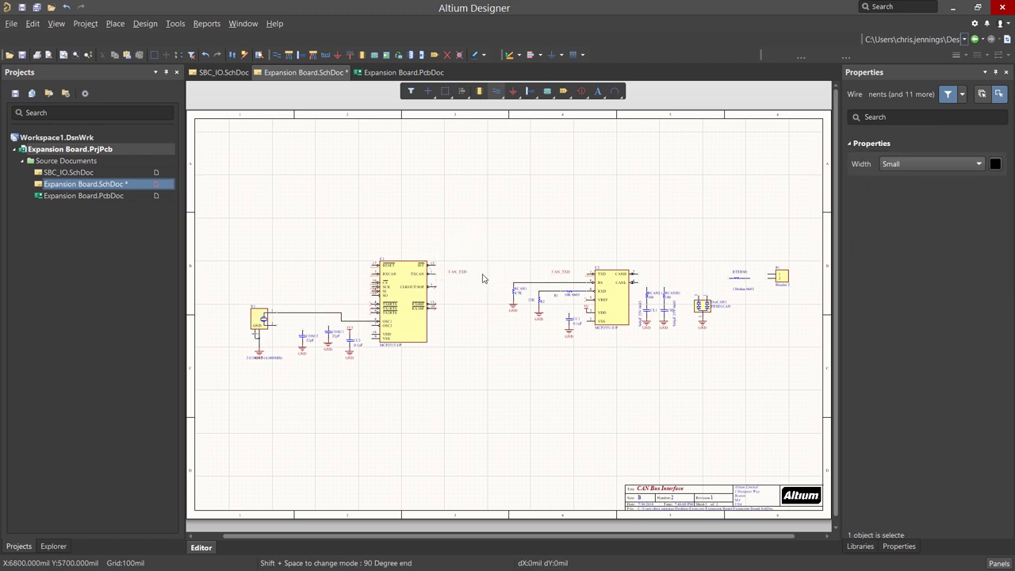
left_click(593, 273)
right_click(531, 244)
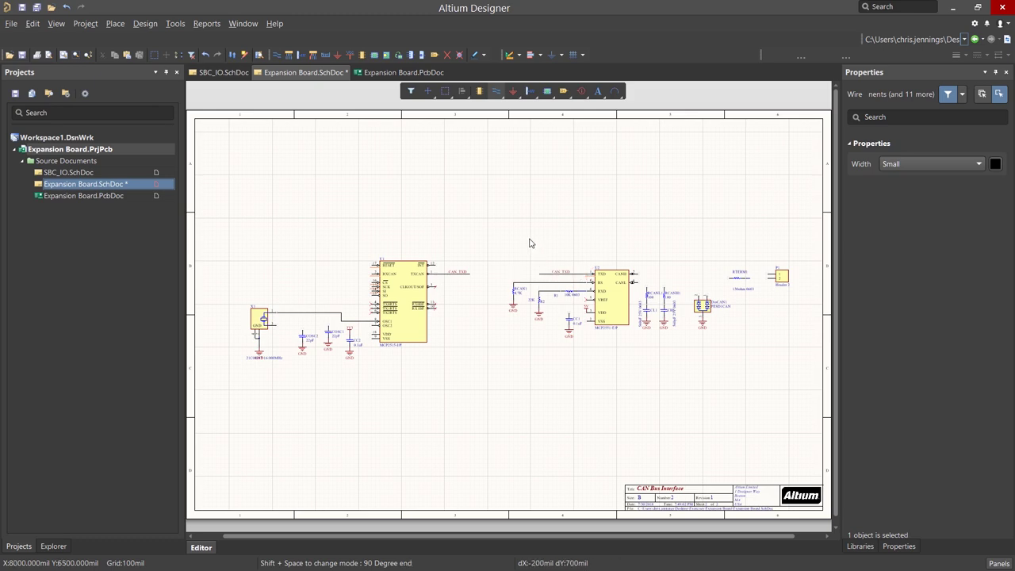
left_click(469, 229)
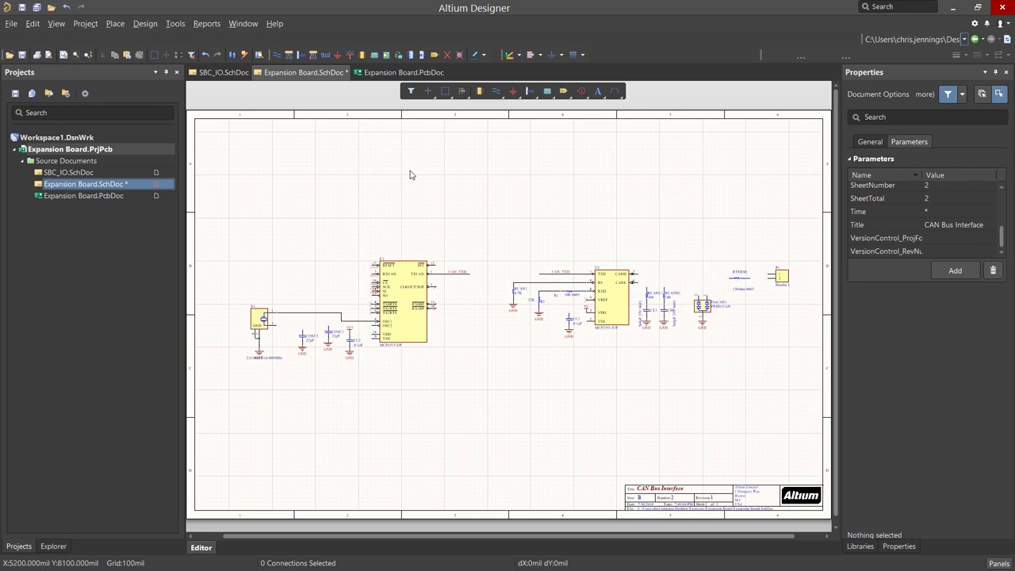
Place a 900 mil \CAN_INT port with overbar on U1's INT pin.
key("ctrl+w")
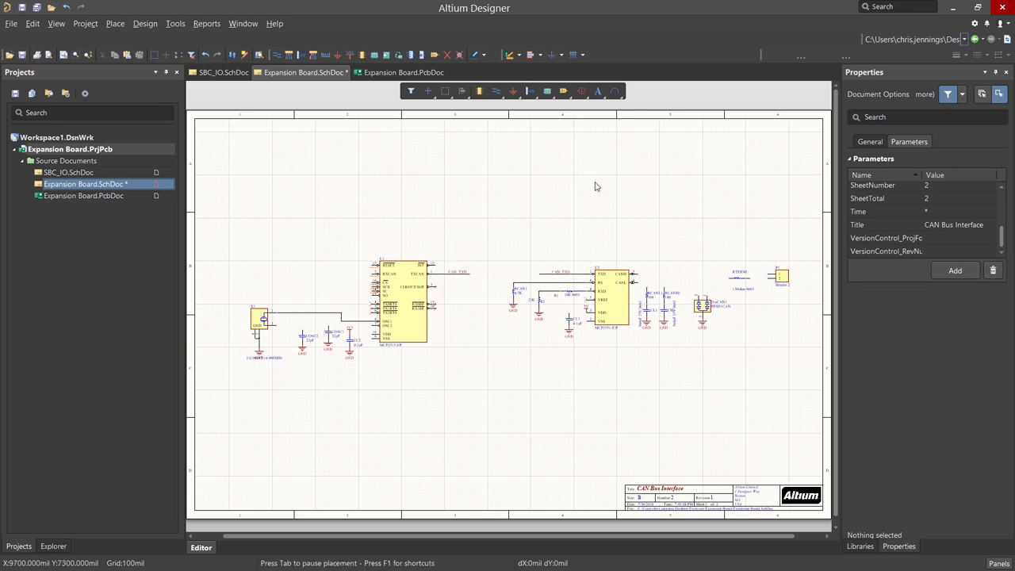
left_click(563, 90)
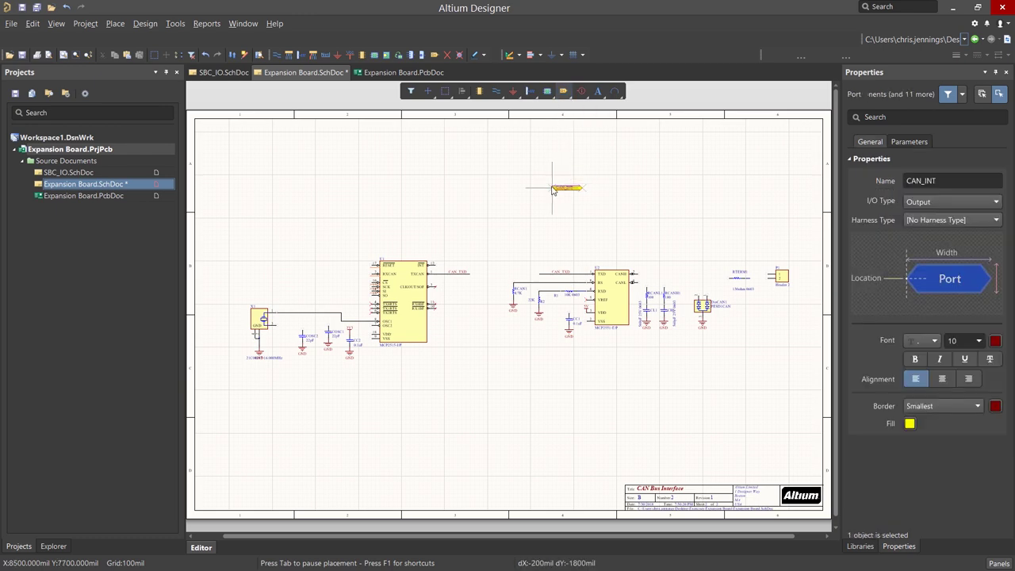
key("Tab")
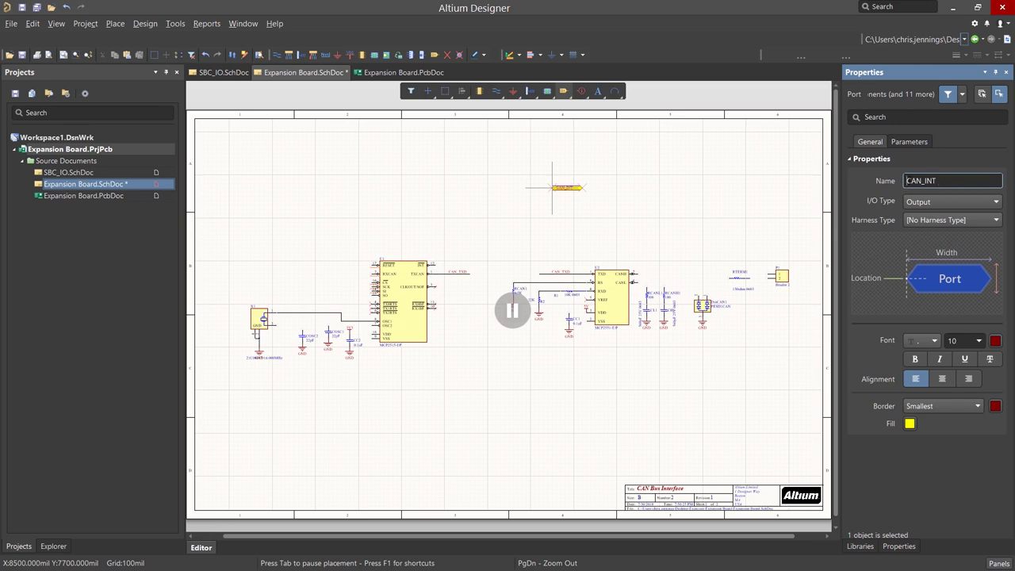
type("\\")
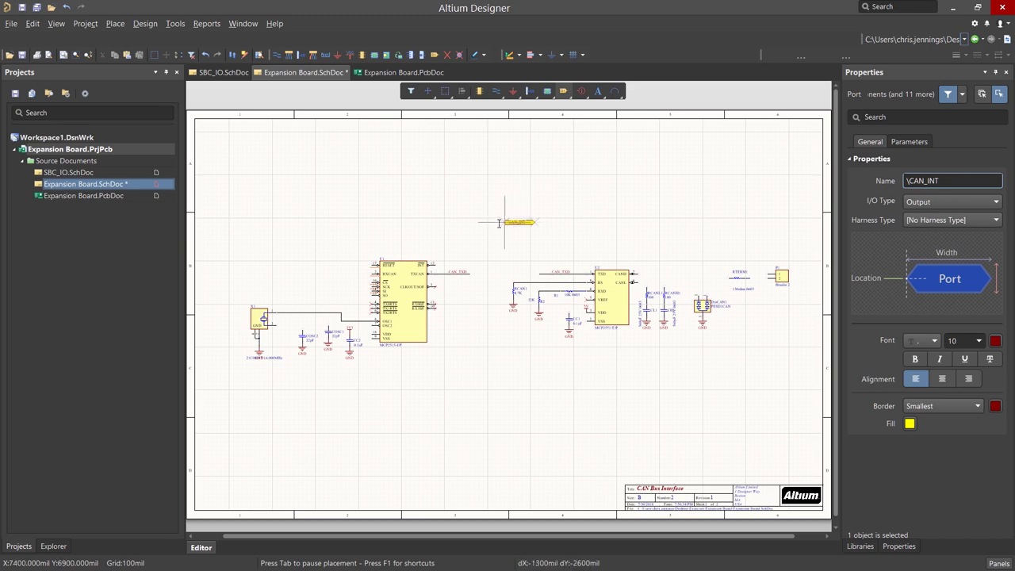
left_click(440, 264)
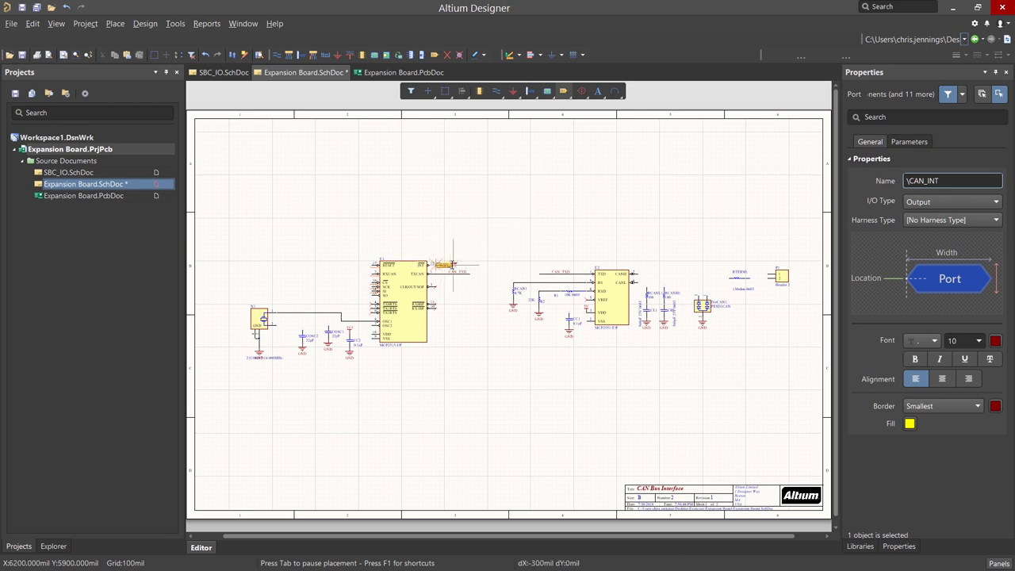
left_click(473, 264)
right_click(459, 345)
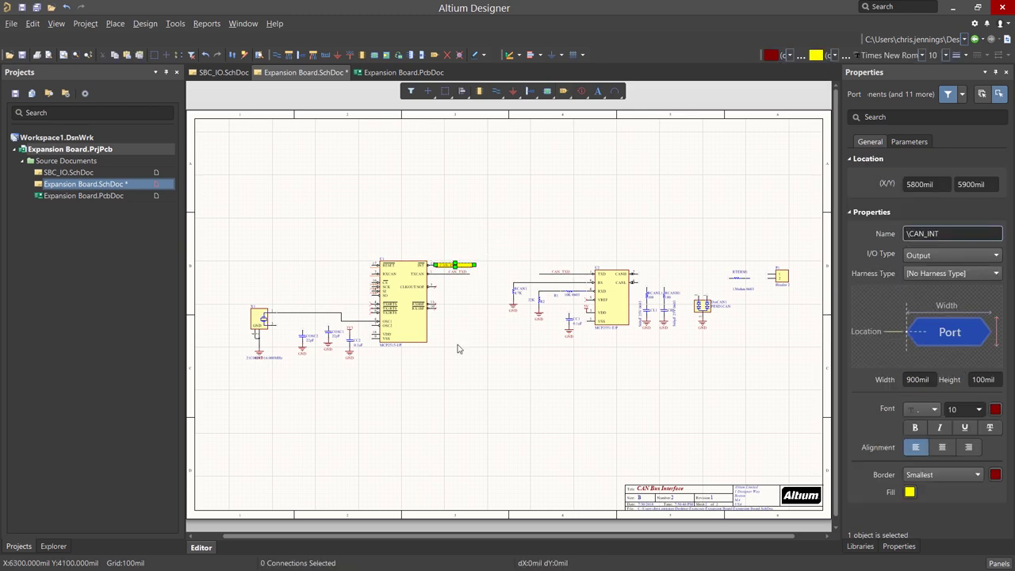
scroll(457, 349, "up", 1, "ctrl")
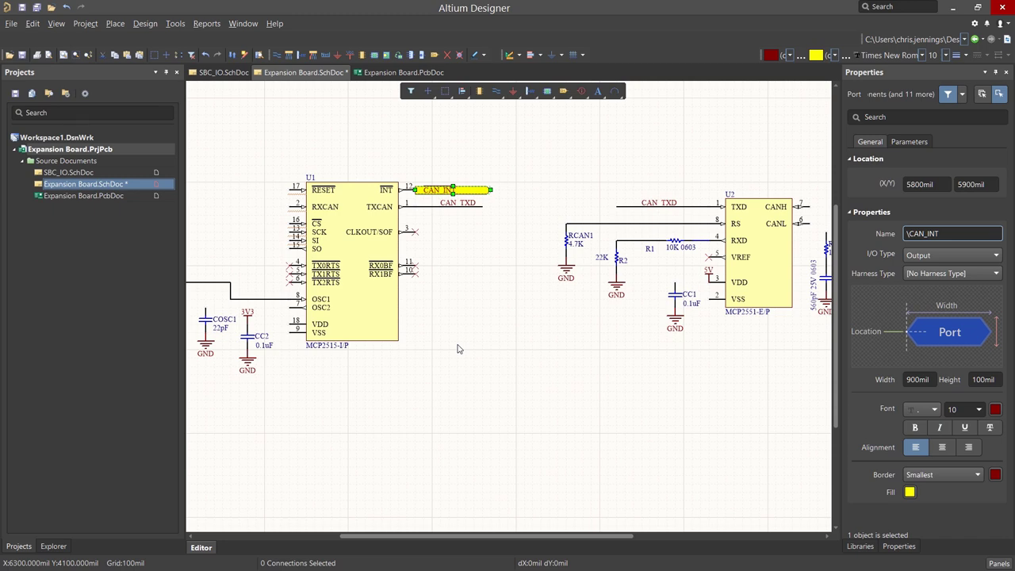
scroll(458, 349, "up", 2, "ctrl")
scroll(471, 333, "up", 2)
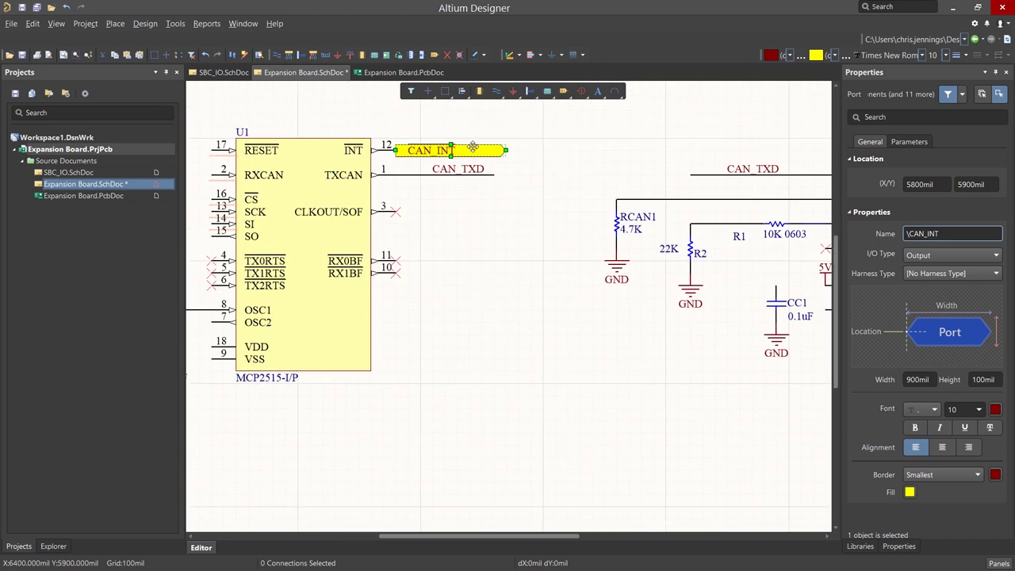
left_click_drag(450, 146, 450, 141)
left_click(502, 278)
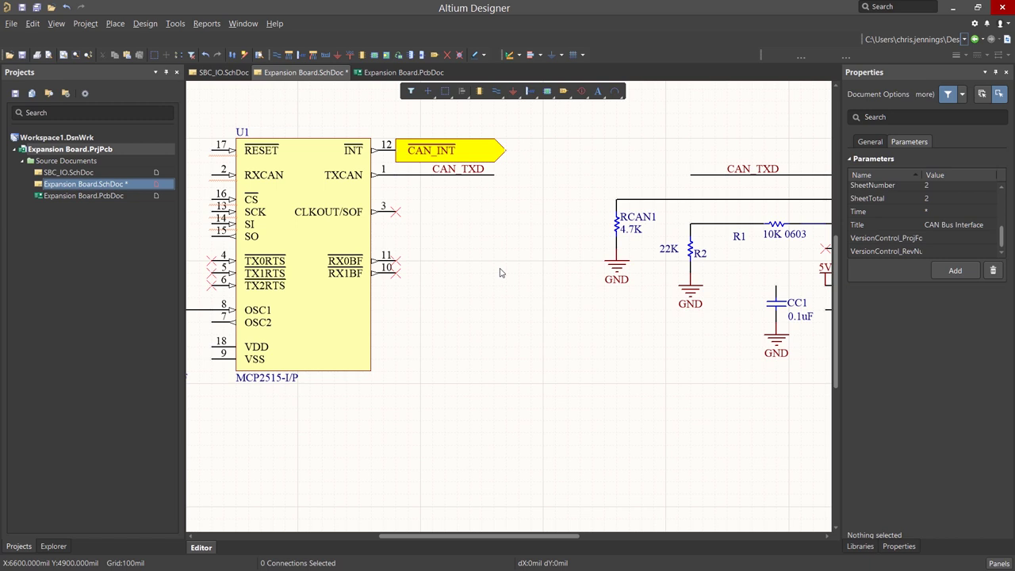
key("ctrl+s")
key("ctrl+Page_Down")
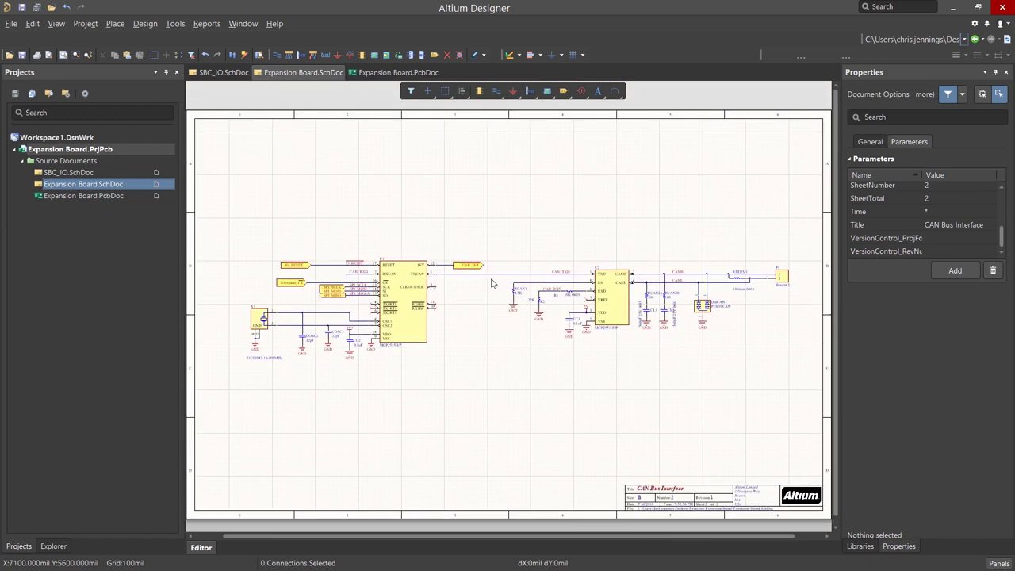
left_click(57, 175)
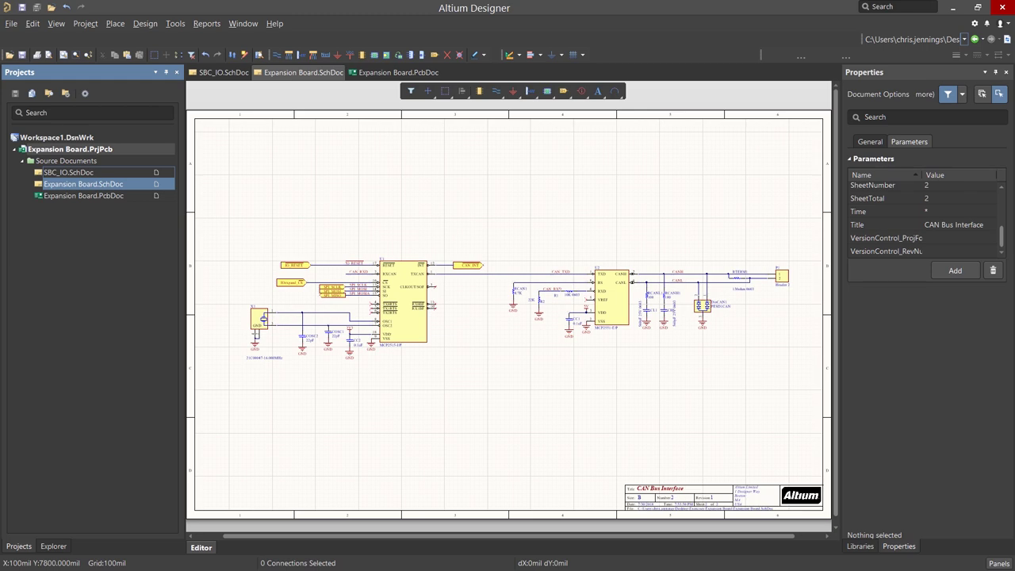
double_click(57, 174)
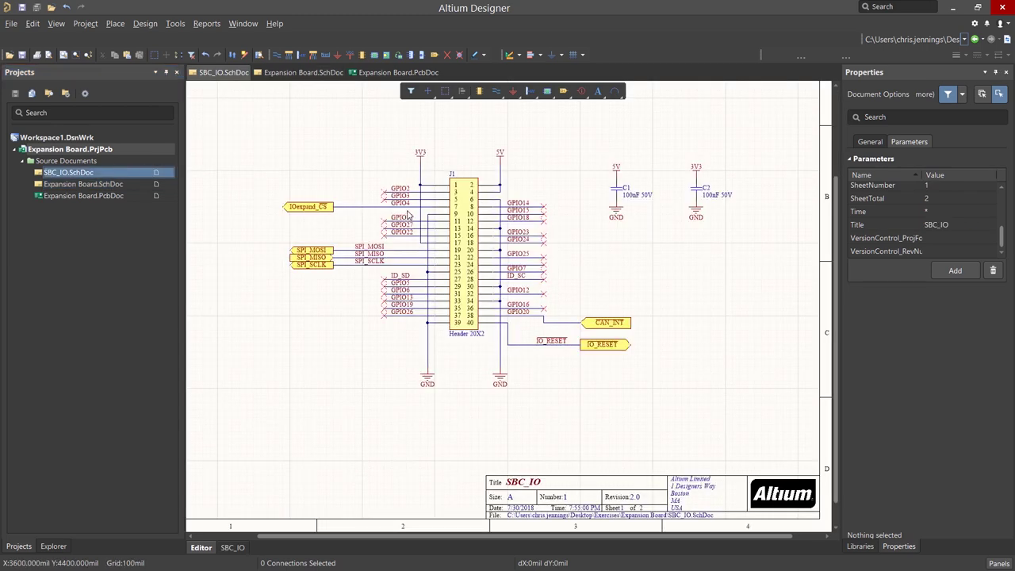
left_click(63, 183)
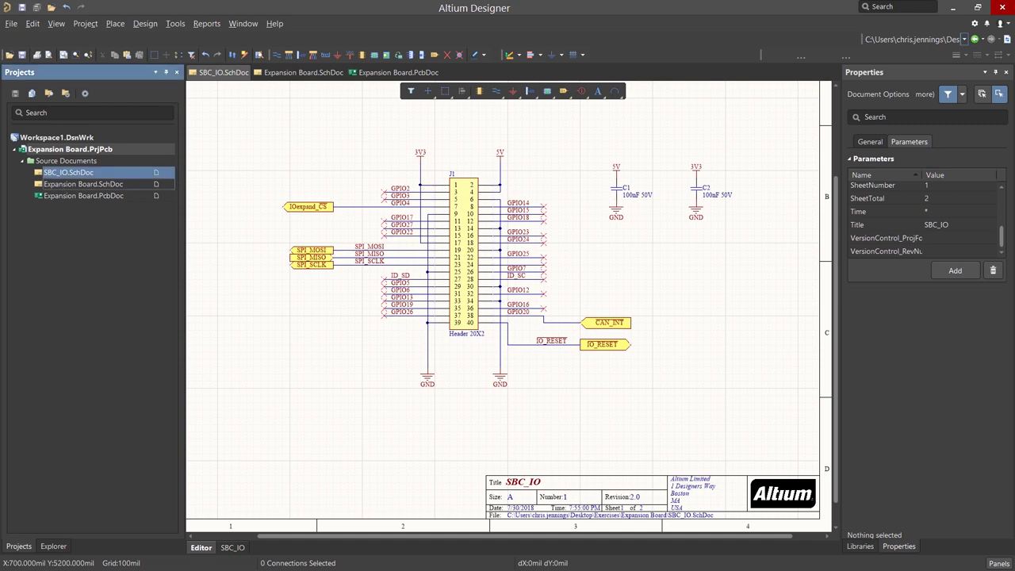
double_click(63, 184)
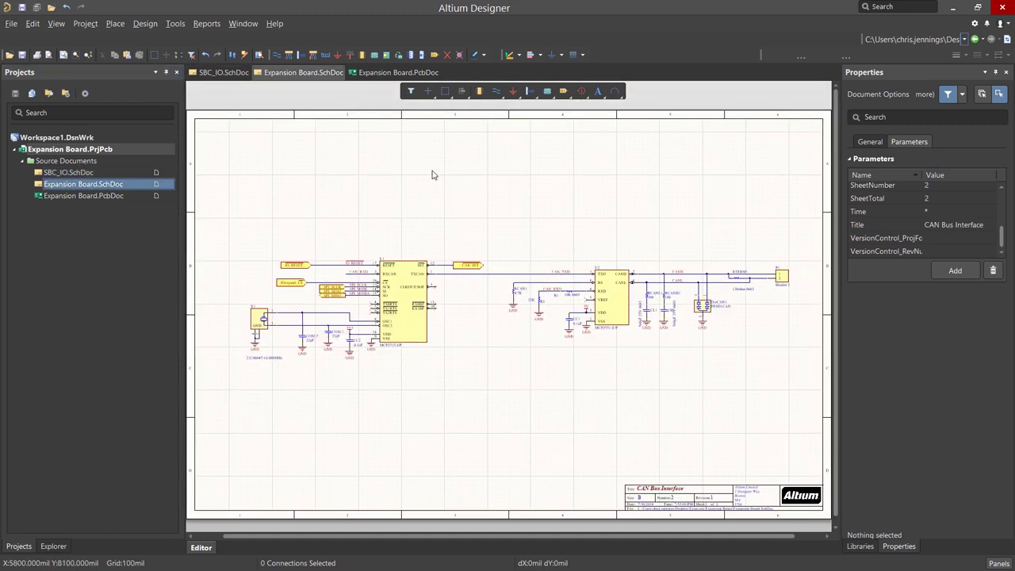
Begin placing a text string via Place > Text String.
left_click(115, 23)
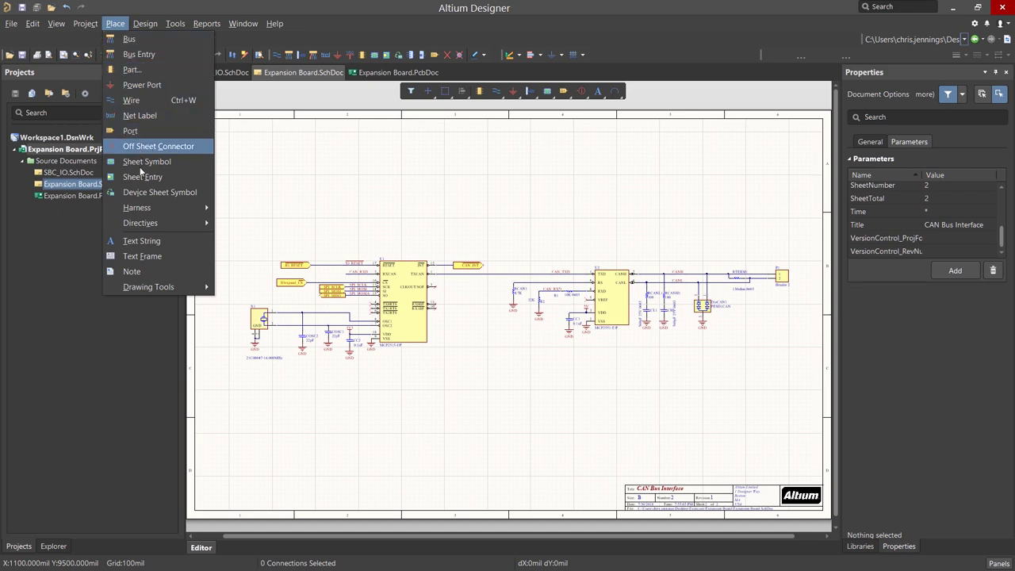
left_click(146, 241)
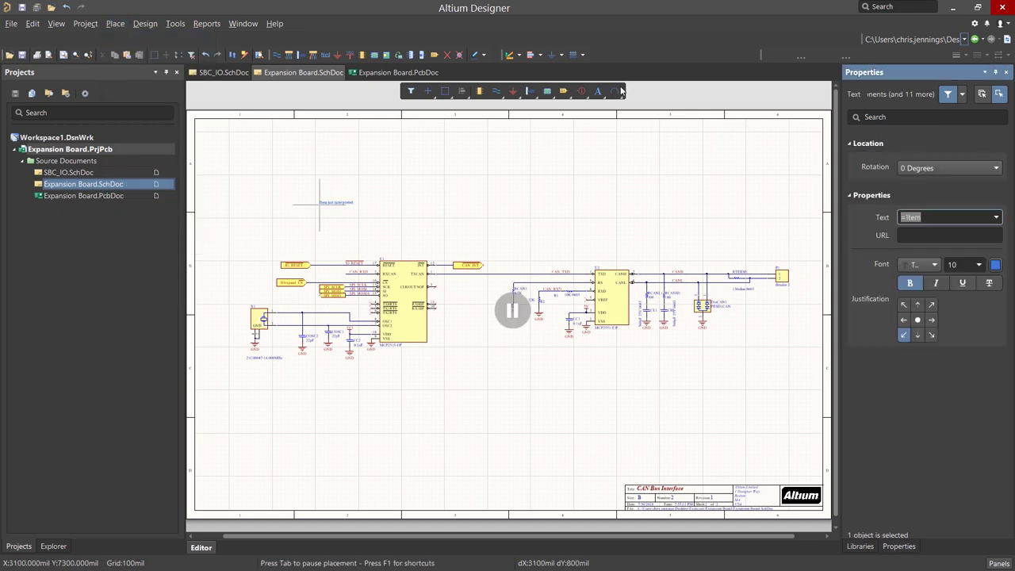